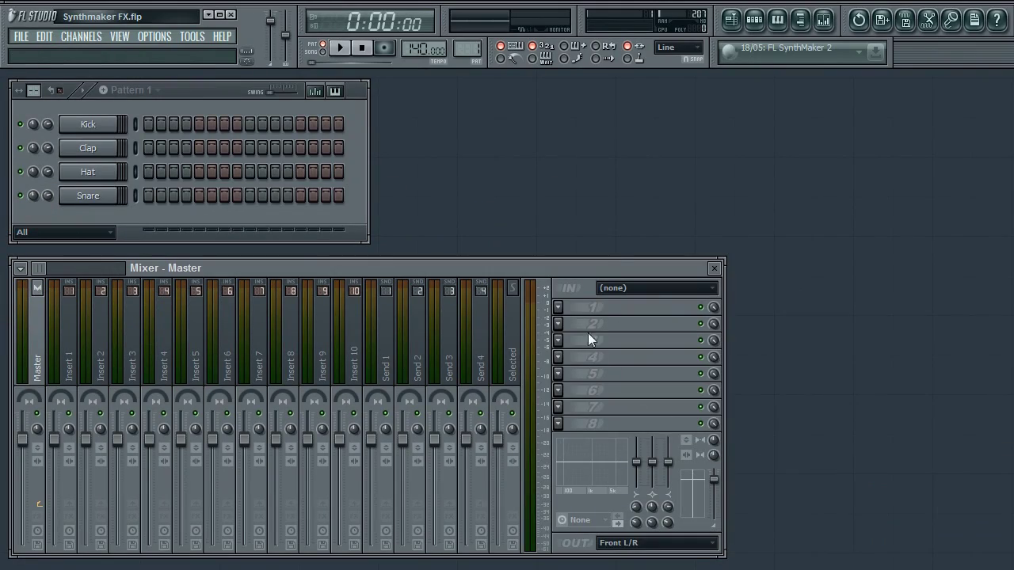
# Load SynthMaker into the first mixer FX slot and enter the Echo module's inner schematic.
pyautogui.click(559, 308)
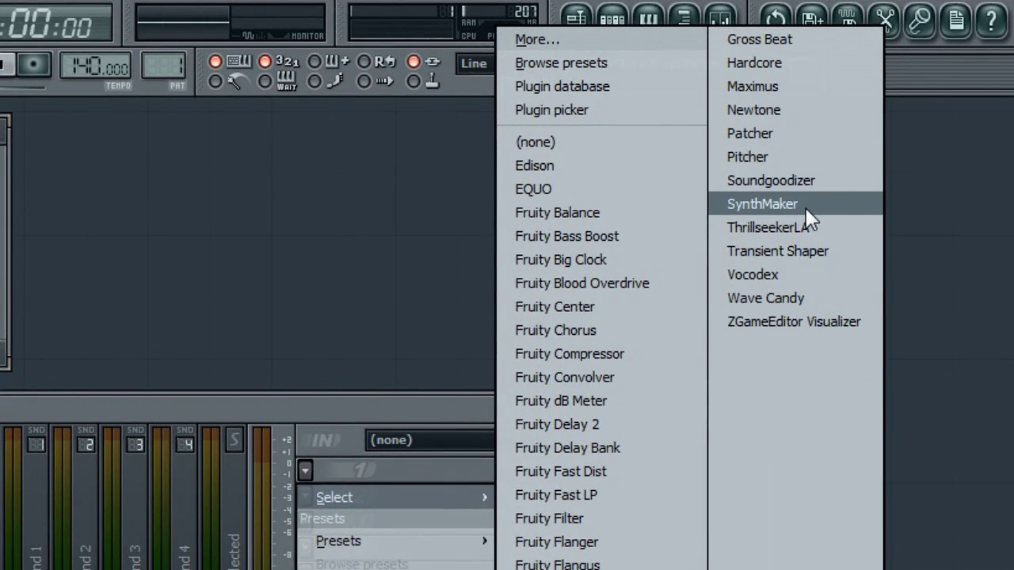
pyautogui.click(805, 207)
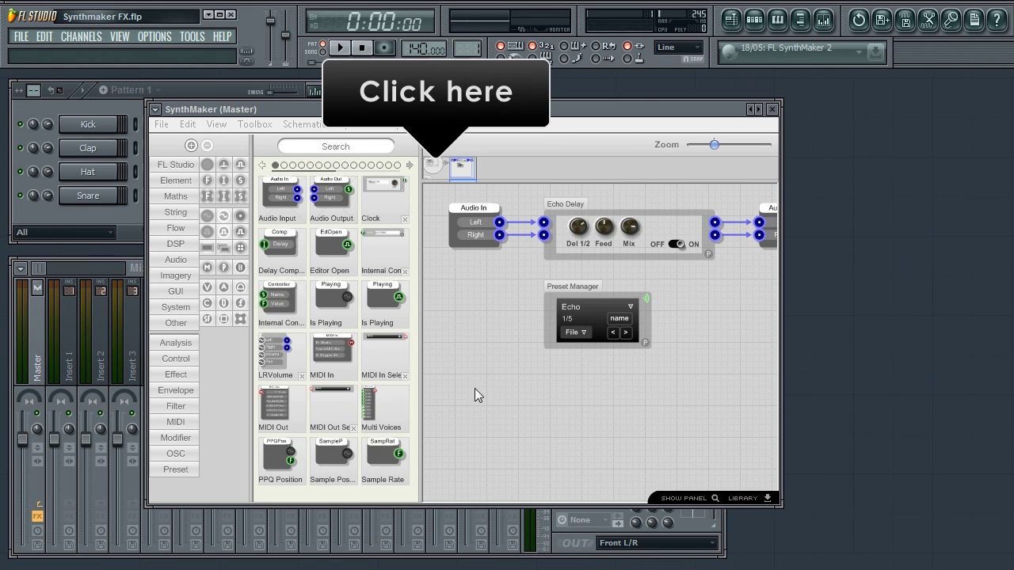
pyautogui.click(438, 164)
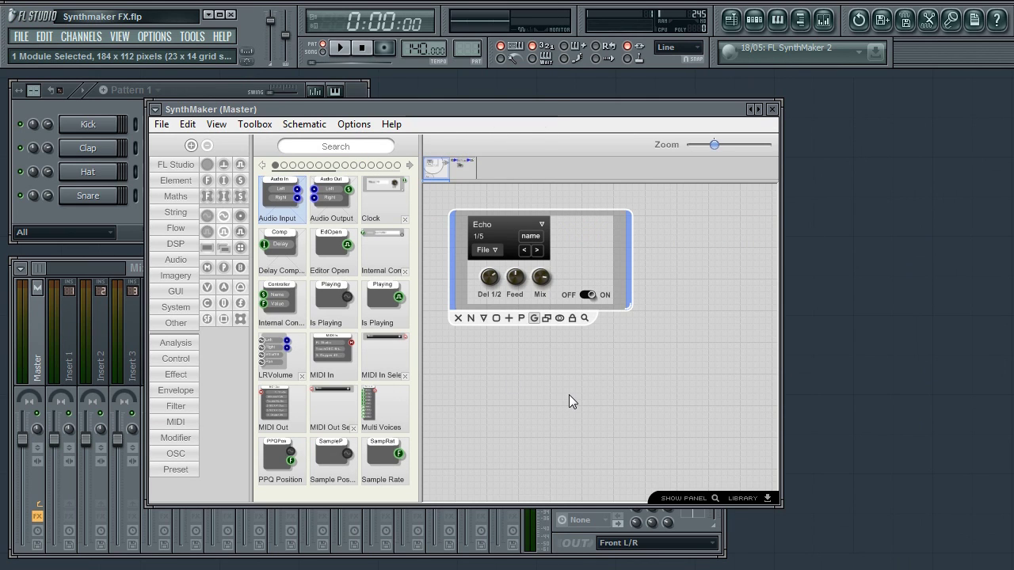
pyautogui.click(467, 168)
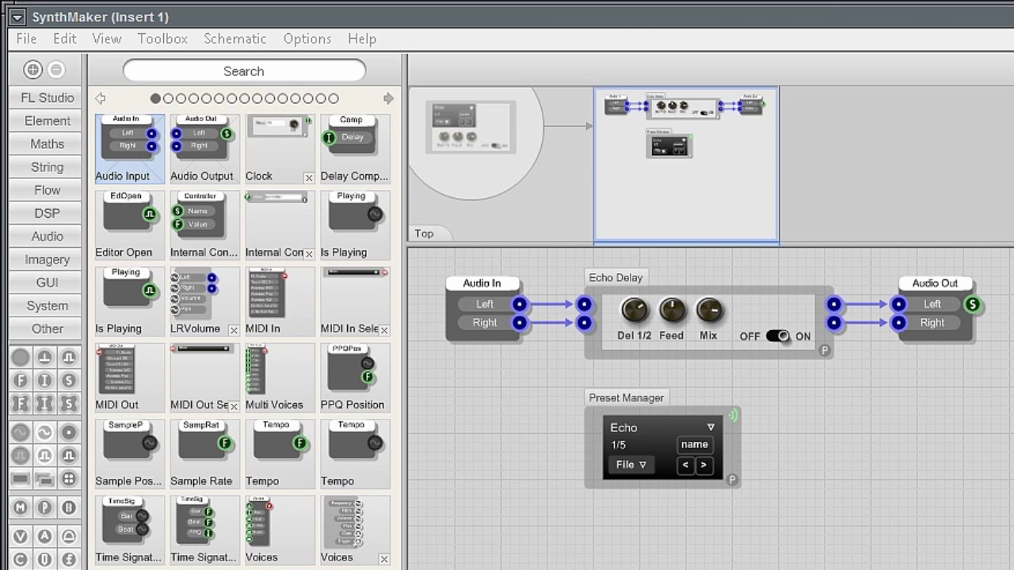
# Delete the Preset Manager and Echo Delay modules from the schematic.
pyautogui.click(731, 452)
pyautogui.press('Delete')
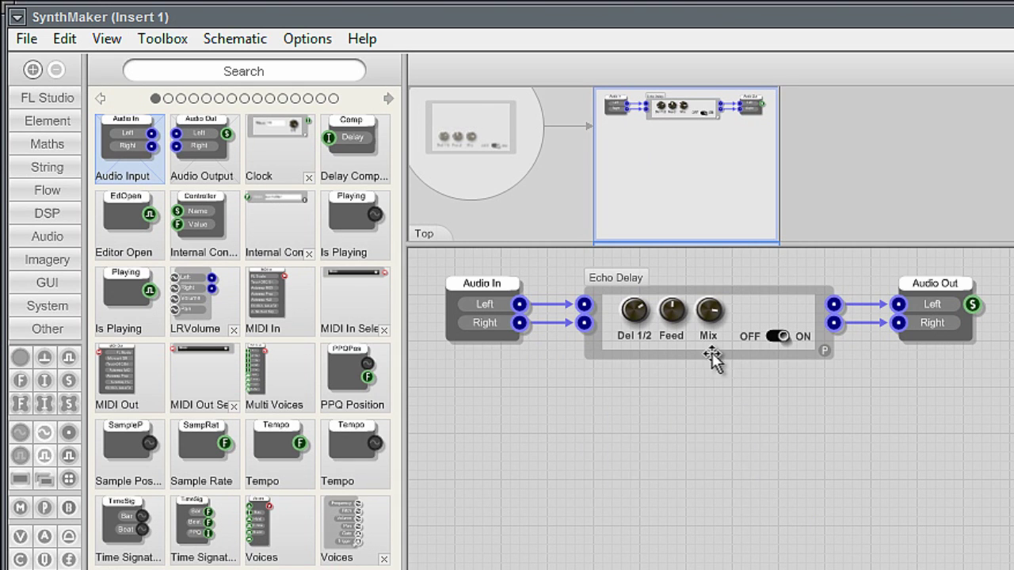
pyautogui.click(711, 353)
pyautogui.press('Delete')
# Add Pack beside Audio In and Unpack beside Audio Out, leaving them unconnected.
pyautogui.click(60, 220)
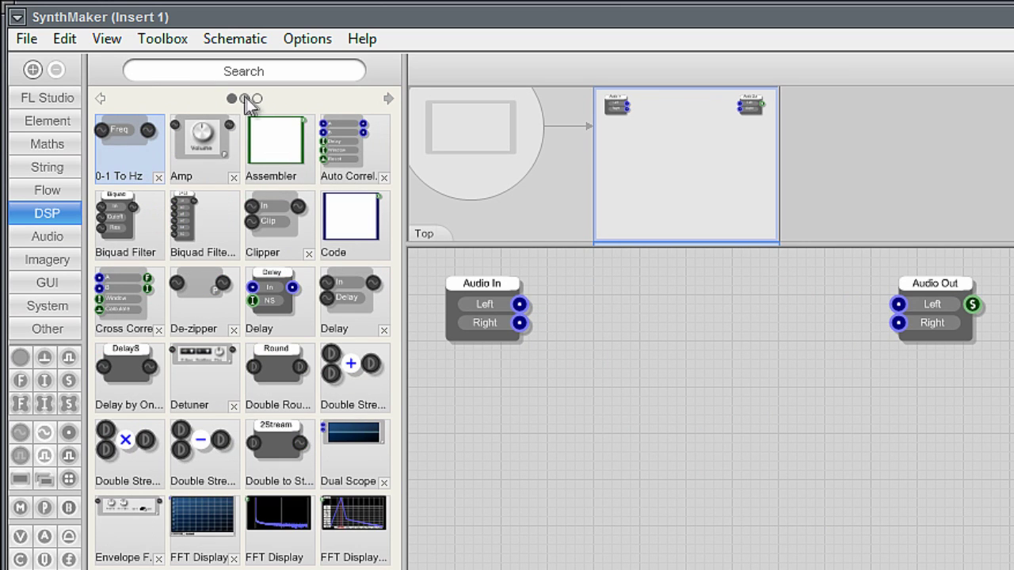
pyautogui.click(244, 98)
pyautogui.moveTo(336, 221); pyautogui.dragTo(565, 323)
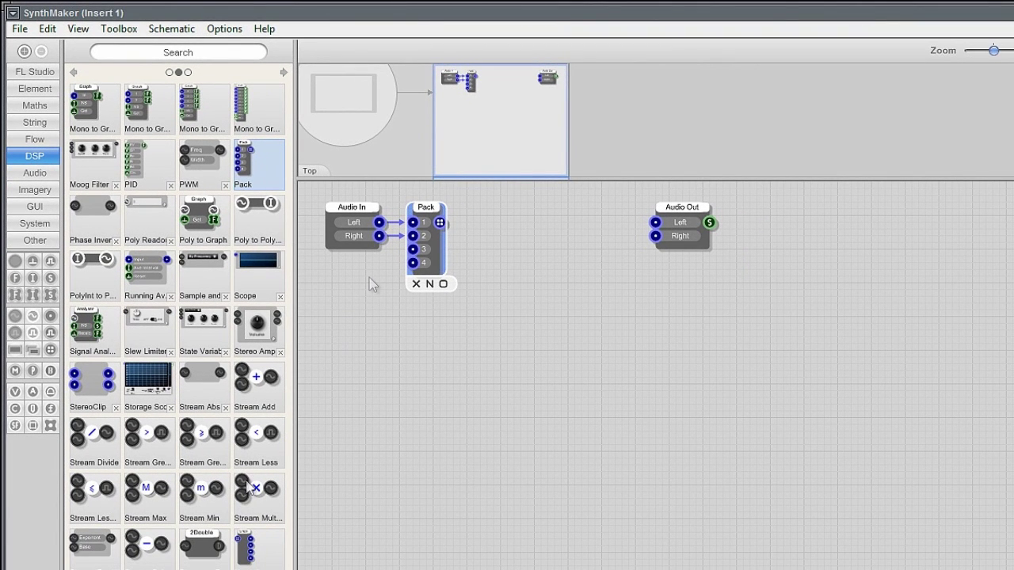
pyautogui.moveTo(252, 550); pyautogui.dragTo(655, 237)
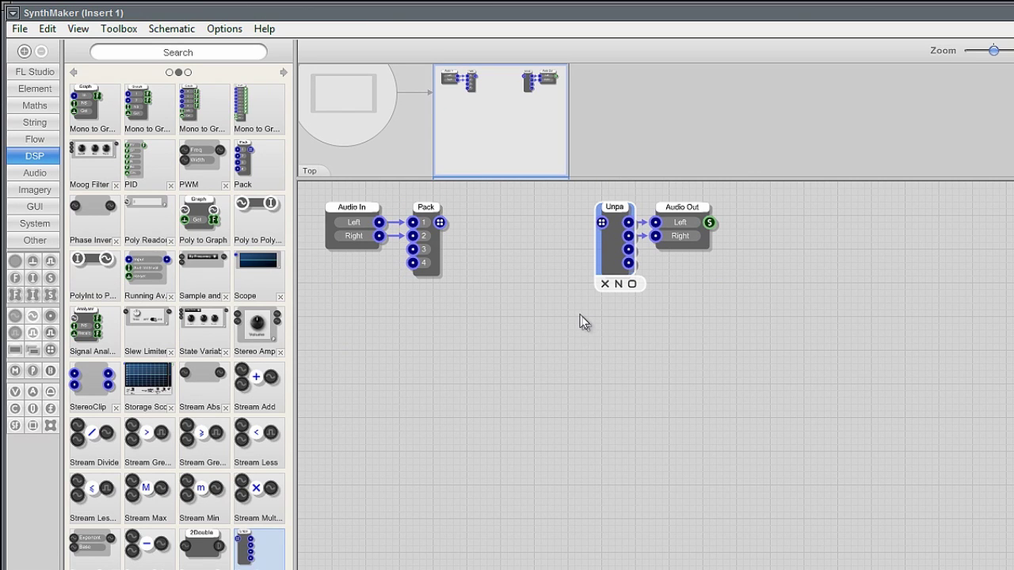
pyautogui.moveTo(584, 322); pyautogui.dragTo(718, 201)
pyautogui.moveTo(673, 242); pyautogui.dragTo(749, 242)
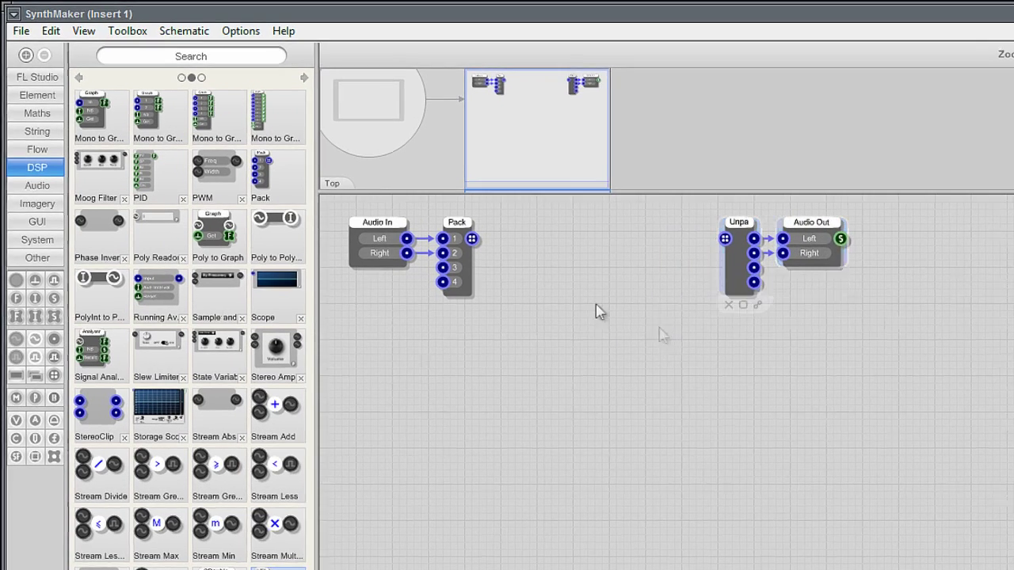
pyautogui.moveTo(471, 238); pyautogui.dragTo(725, 238)
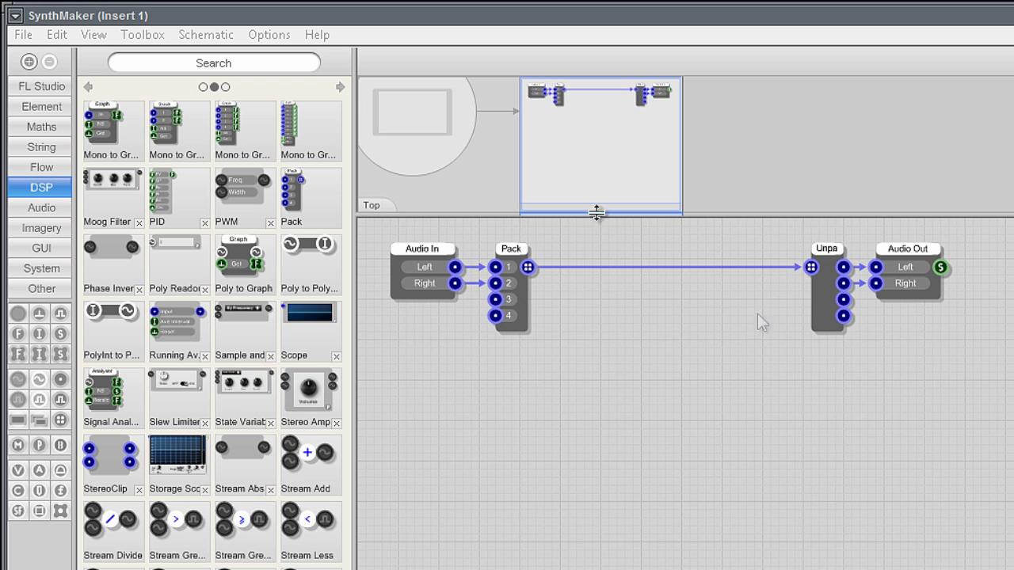
pyautogui.moveTo(811, 267); pyautogui.dragTo(778, 250)
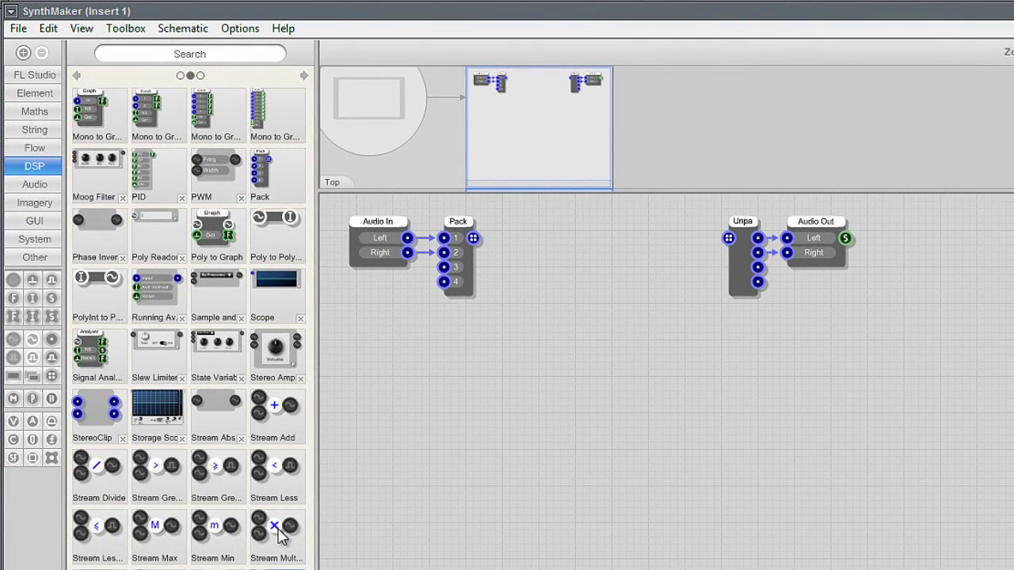
# Wire a Stream Mult between Pack and Unpack, with a new Sine oscillator feeding its second input.
pyautogui.moveTo(297, 533); pyautogui.dragTo(603, 276)
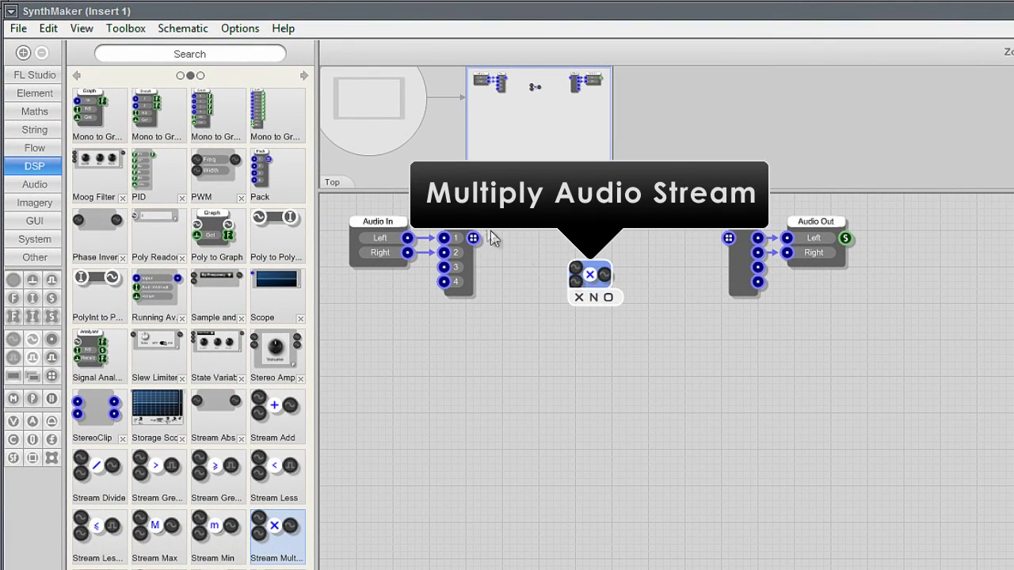
pyautogui.moveTo(473, 238); pyautogui.dragTo(728, 238)
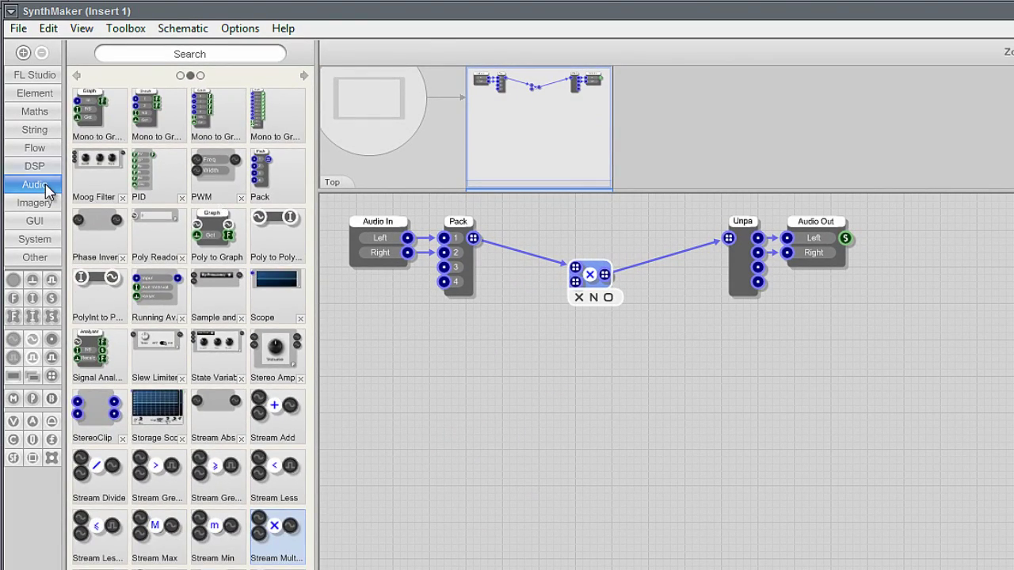
pyautogui.click(45, 186)
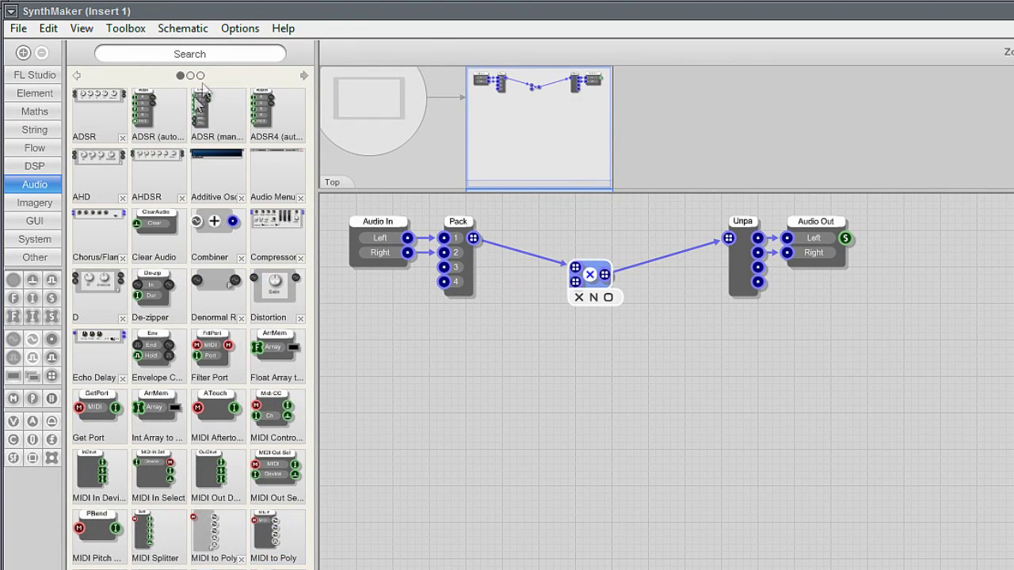
pyautogui.click(190, 75)
pyautogui.moveTo(547, 527); pyautogui.dragTo(624, 396)
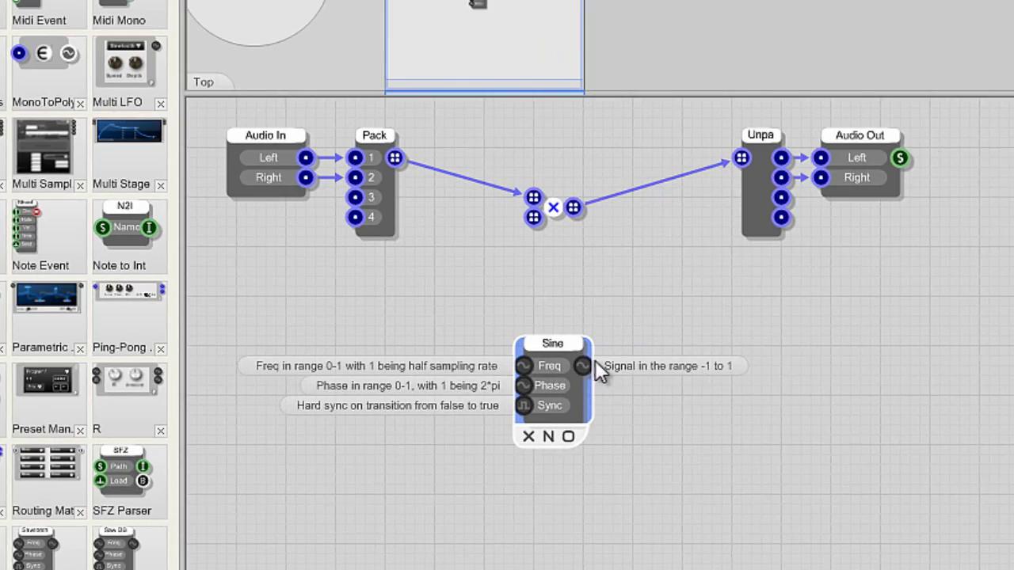
pyautogui.moveTo(585, 366); pyautogui.dragTo(549, 228)
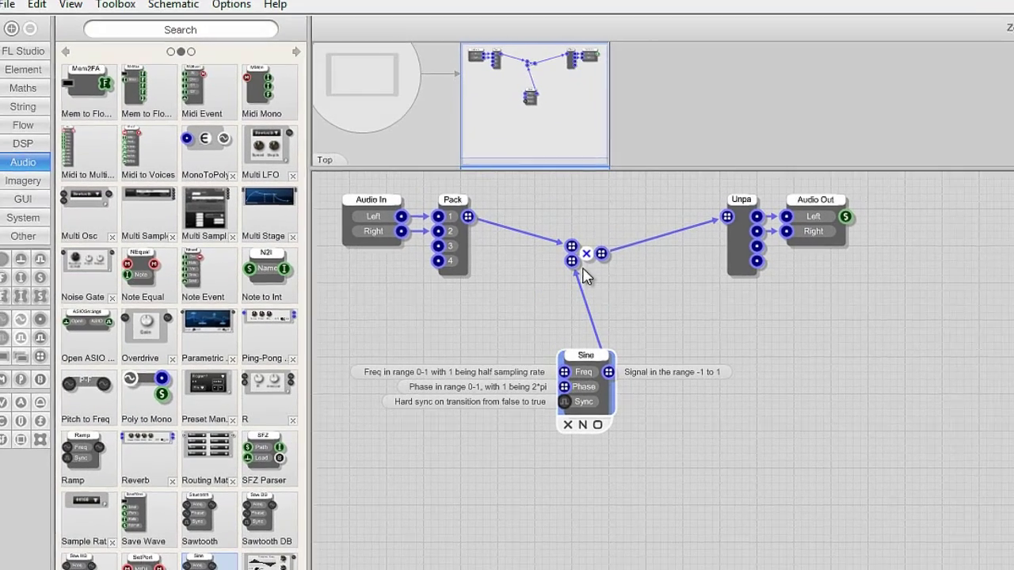
pyautogui.click(14, 198)
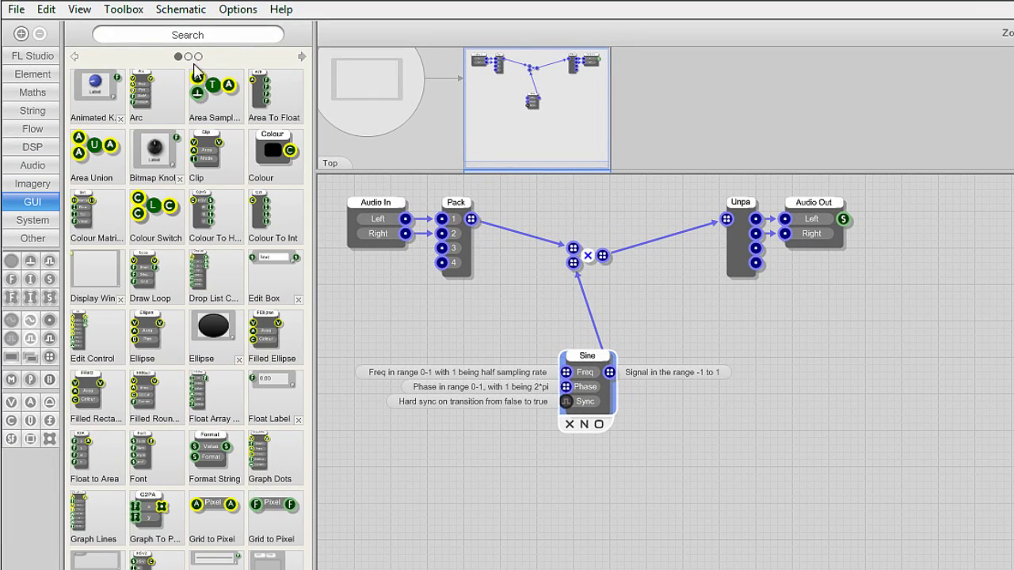
# Add an enlarged Vector Knob and set its maximum value to 0.3.
pyautogui.click(199, 56)
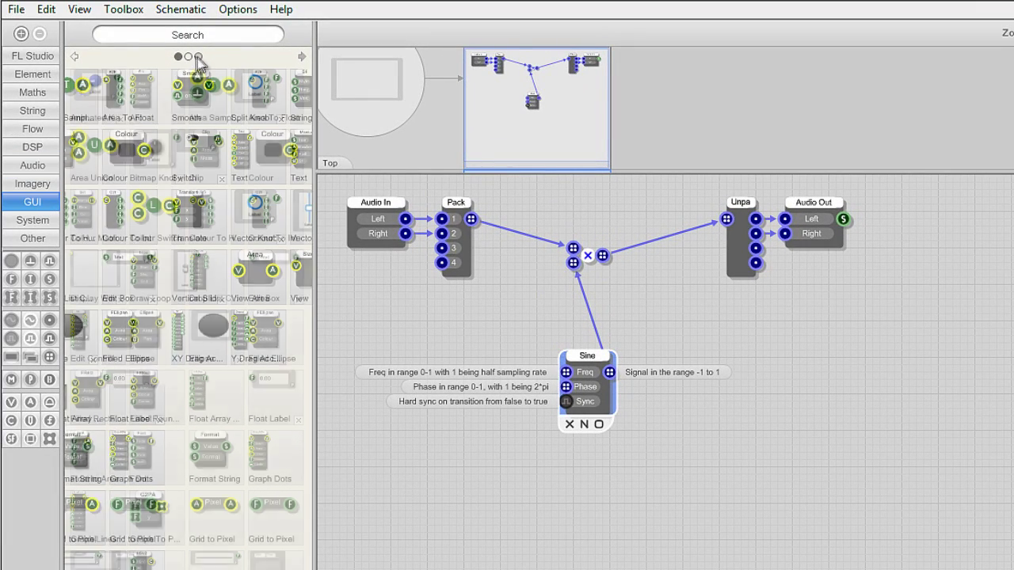
pyautogui.moveTo(147, 218); pyautogui.dragTo(405, 436)
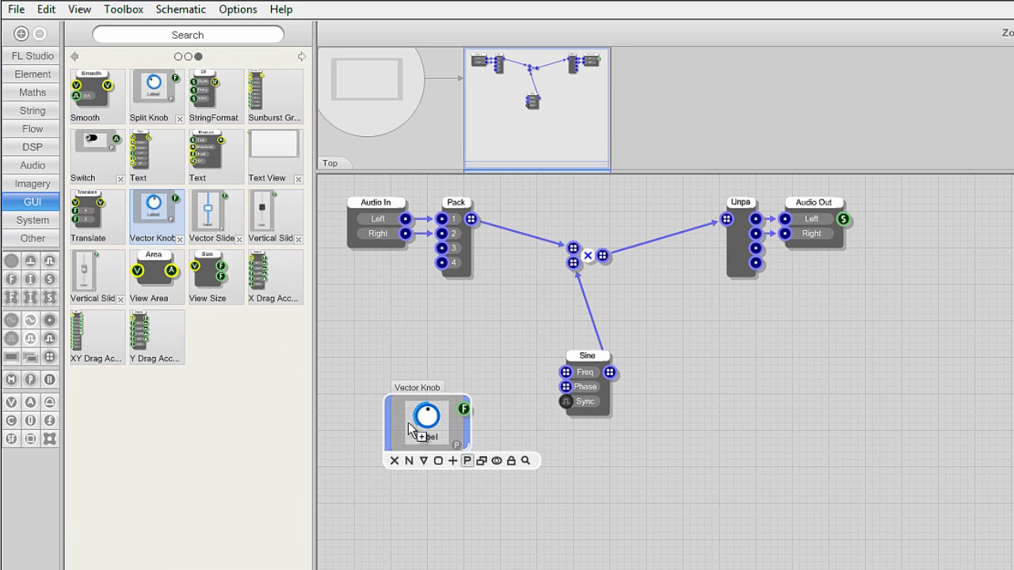
pyautogui.moveTo(470, 452); pyautogui.dragTo(501, 503)
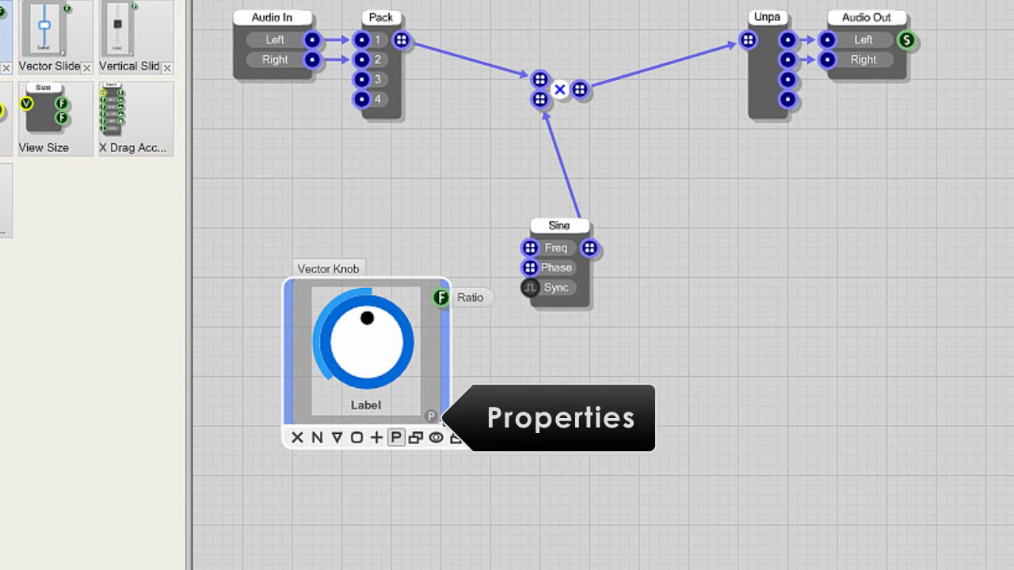
pyautogui.click(431, 416)
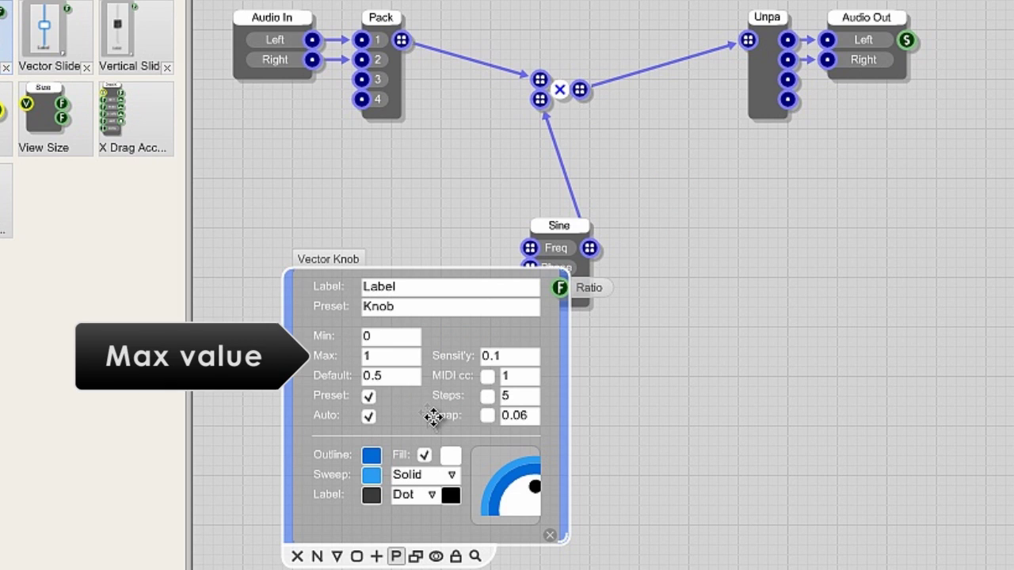
pyautogui.click(385, 356)
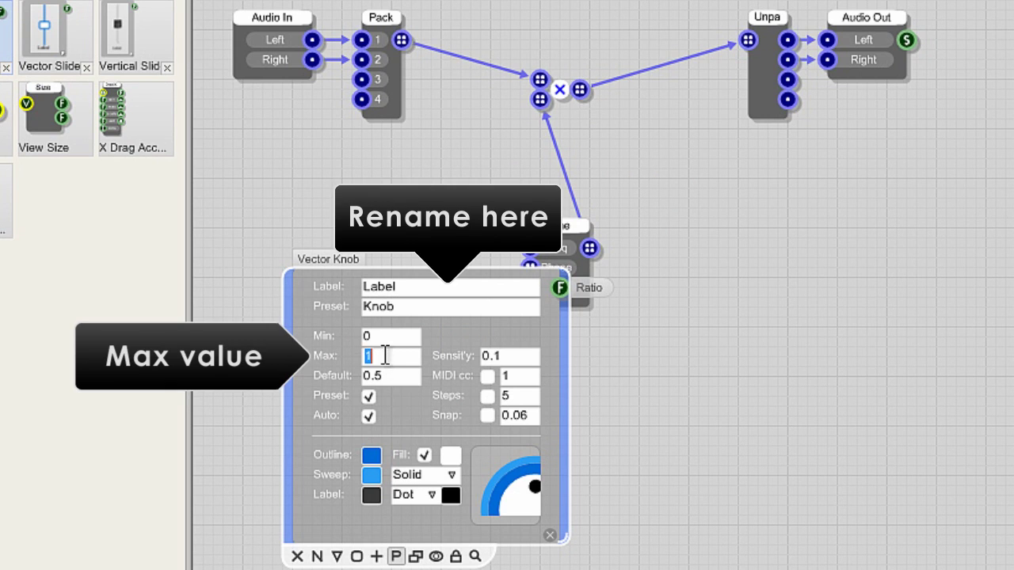
pyautogui.write('0.3')
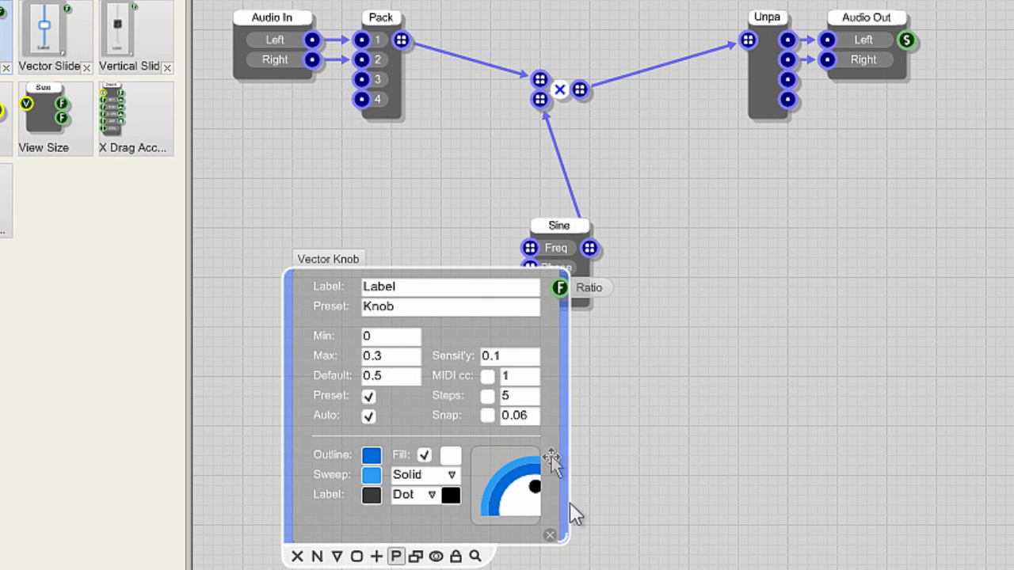
pyautogui.click(549, 536)
# Connect the knob to the Sine's Freq input and turn it down low.
pyautogui.click(569, 438)
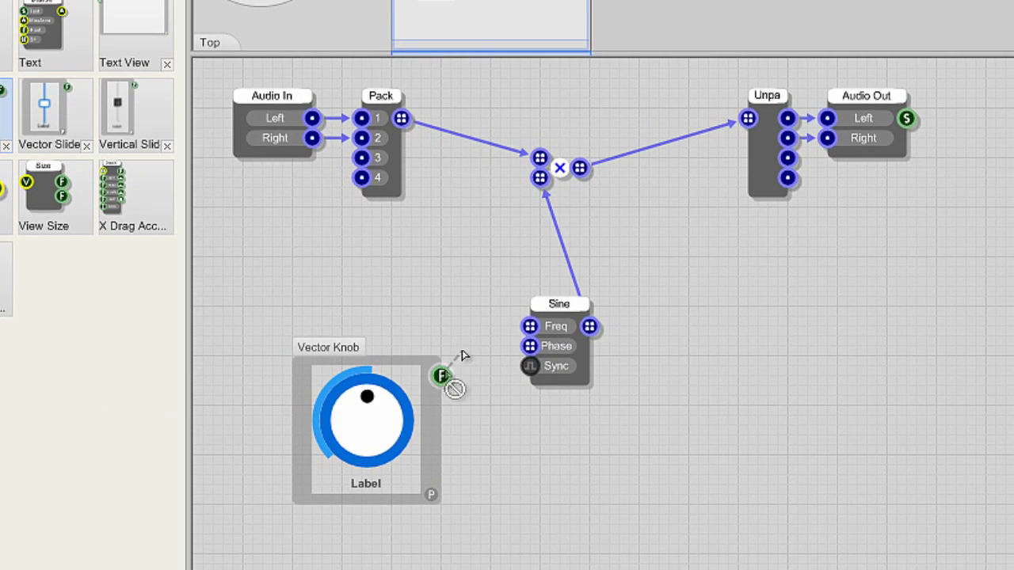
pyautogui.moveTo(442, 298); pyautogui.dragTo(529, 248)
pyautogui.moveTo(378, 428); pyautogui.dragTo(369, 475)
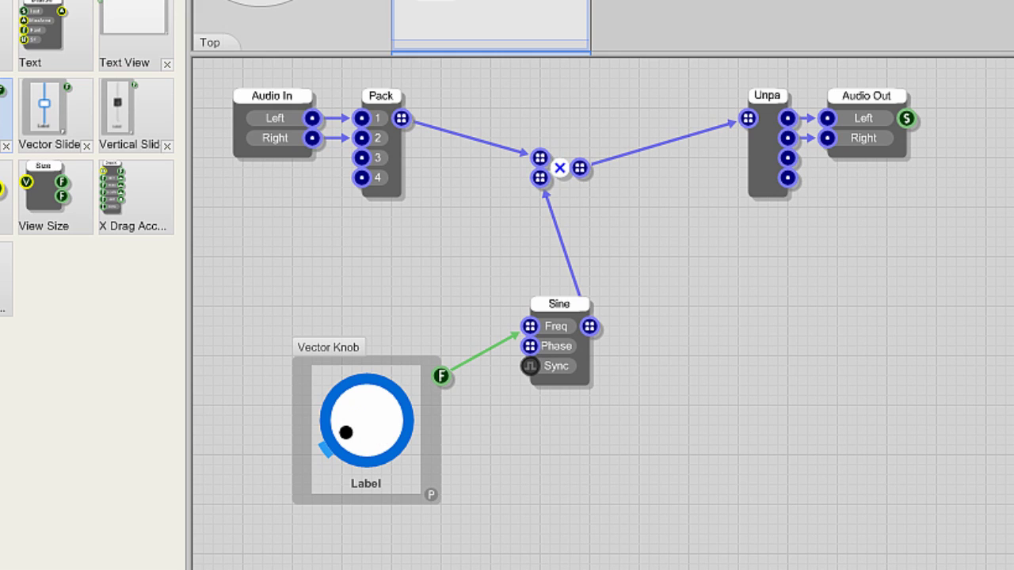
# Remove the Sine and multiply modules and connect Pack straight to Unpack.
pyautogui.scroll(5, 95, 285)
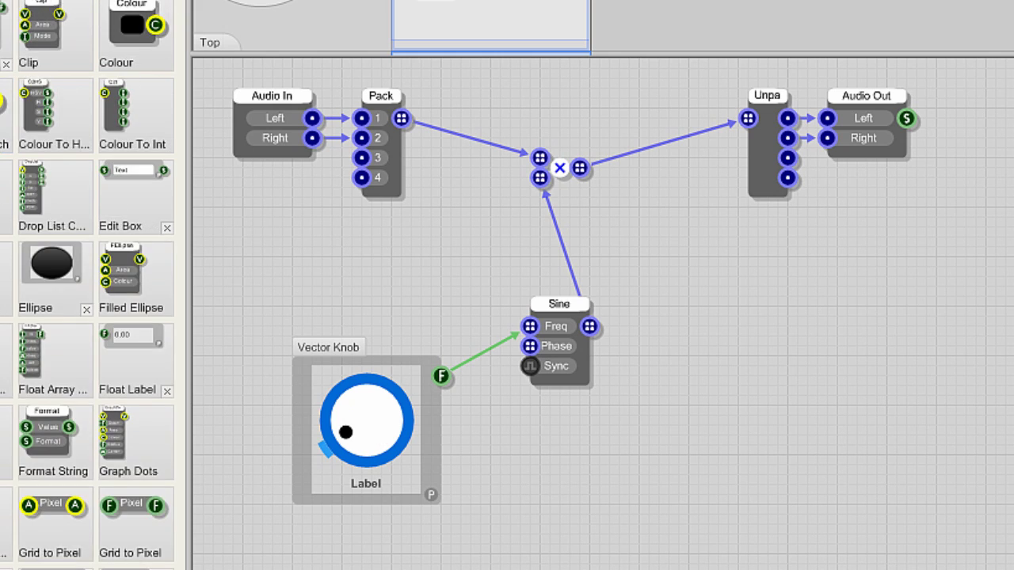
pyautogui.moveTo(564, 349)
pyautogui.click(534, 397)
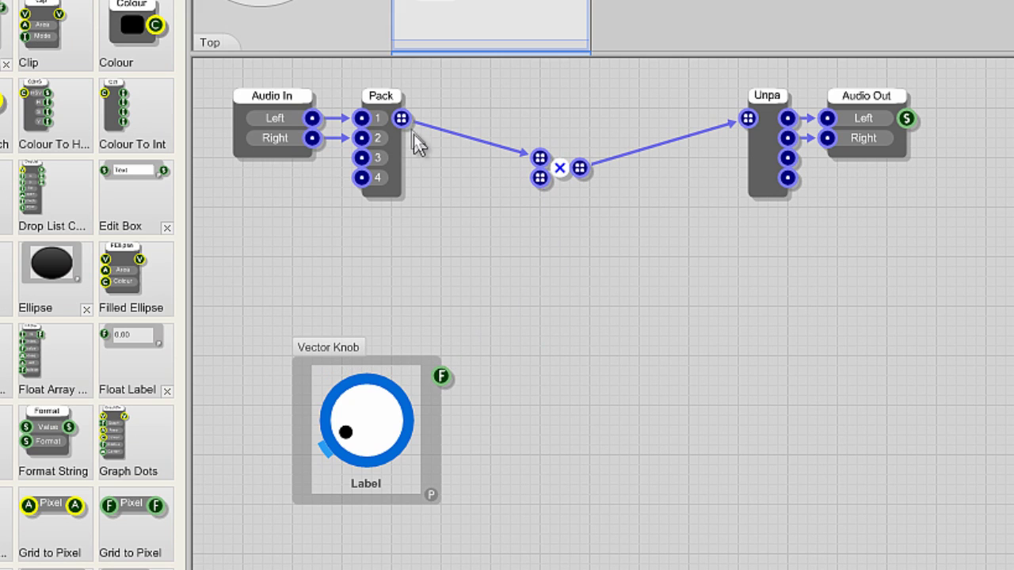
pyautogui.click(540, 196)
pyautogui.moveTo(401, 119); pyautogui.dragTo(748, 119)
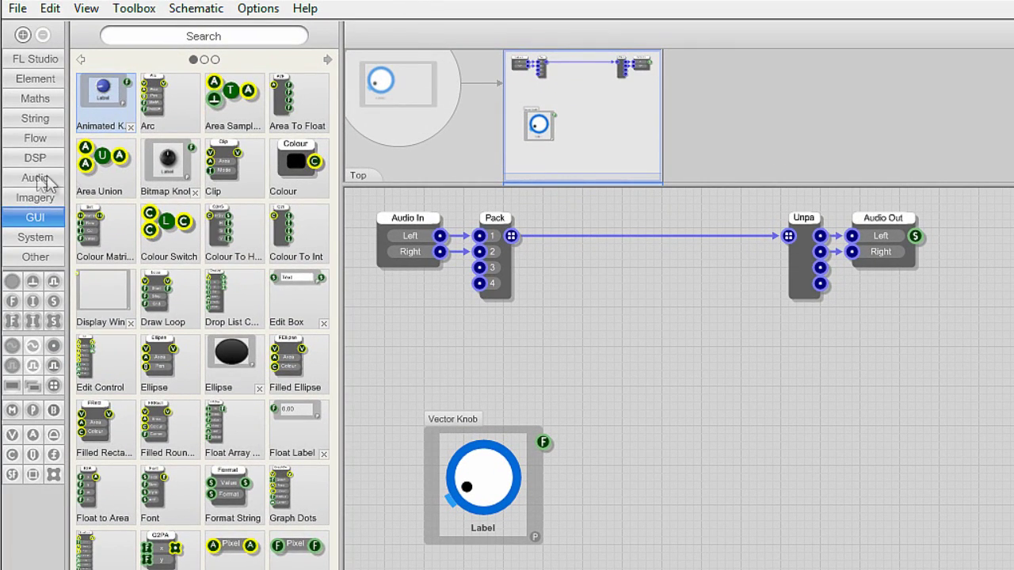
# Add an Interpolated Delay fed from Pack's output.
pyautogui.click(37, 177)
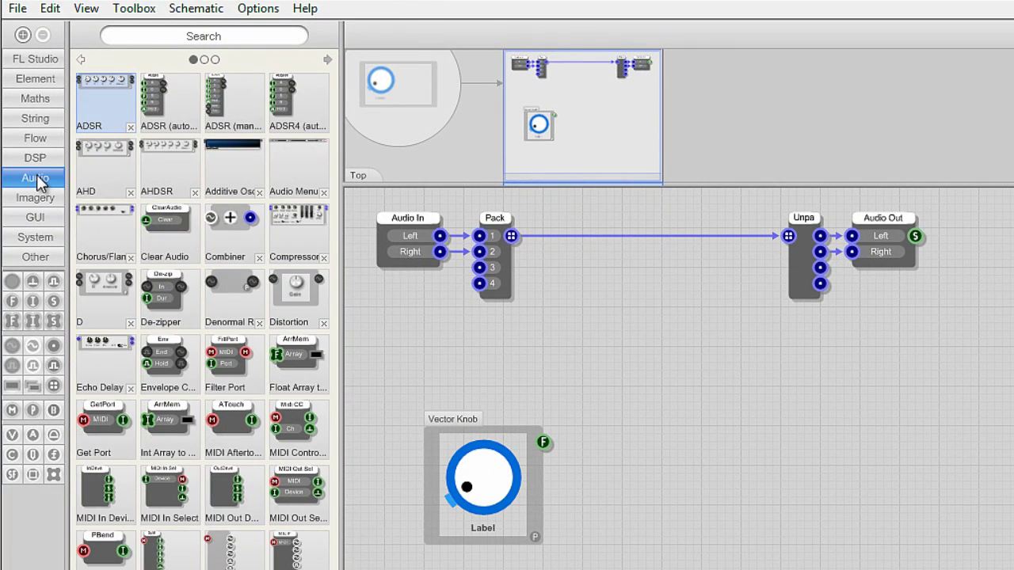
pyautogui.click(35, 158)
pyautogui.moveTo(626, 546); pyautogui.dragTo(644, 322)
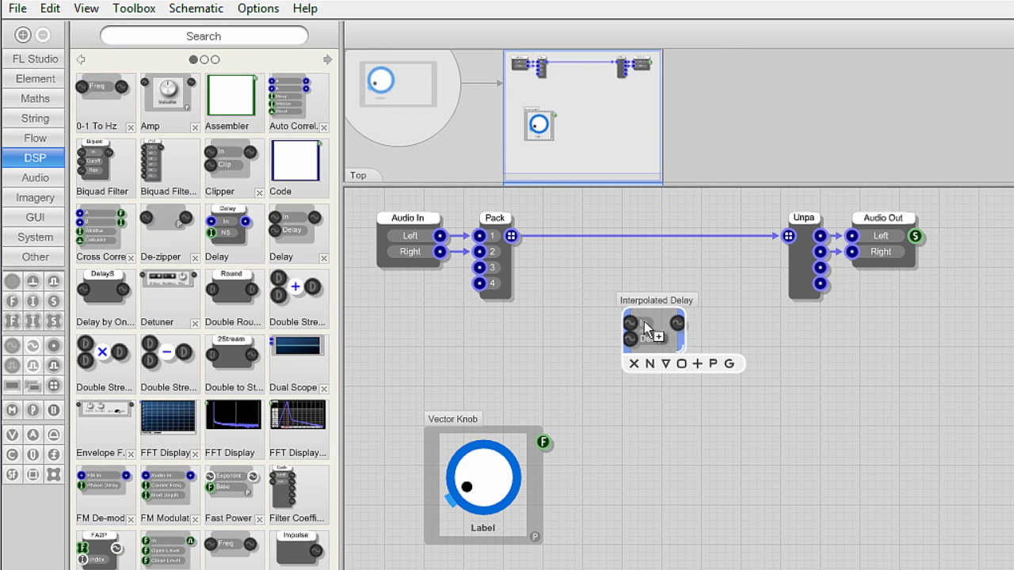
pyautogui.moveTo(511, 235); pyautogui.dragTo(789, 236)
# Drive the delay time from the knob through a De-zipper, with knob max 10000, turned up.
pyautogui.moveTo(167, 227); pyautogui.dragTo(638, 438)
pyautogui.moveTo(543, 442); pyautogui.dragTo(621, 347)
pyautogui.click(535, 537)
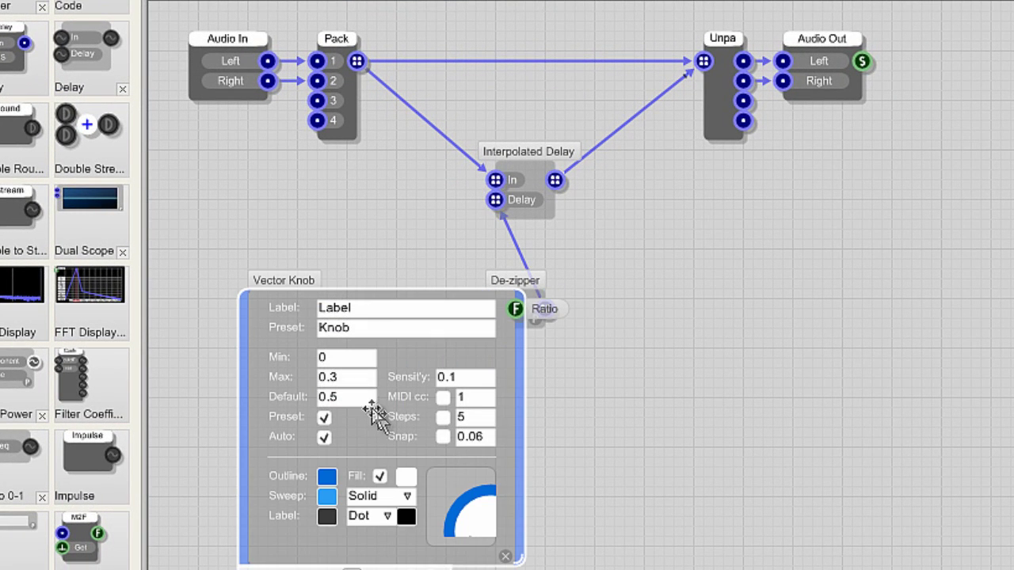
pyautogui.click(361, 378)
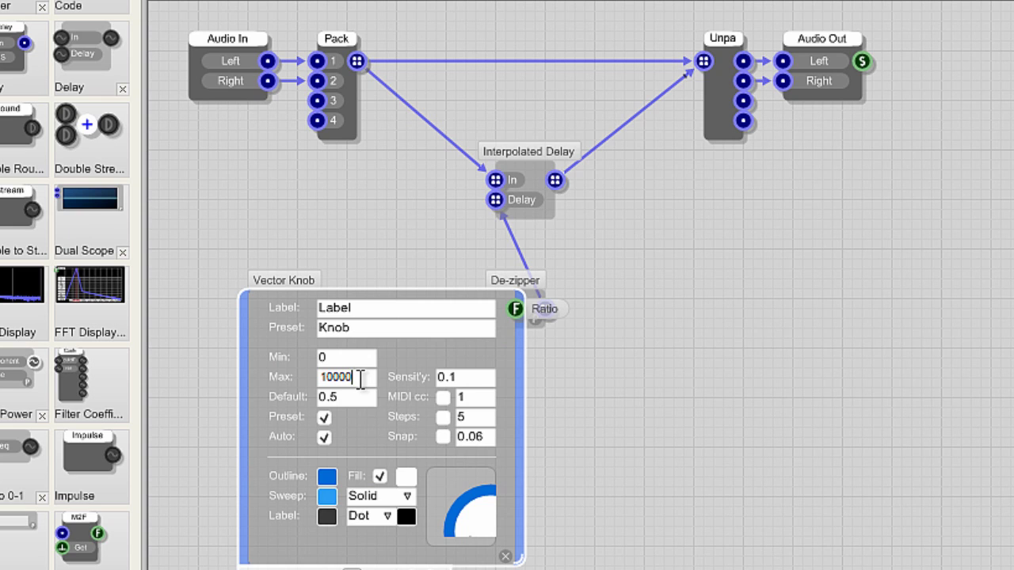
pyautogui.click(504, 557)
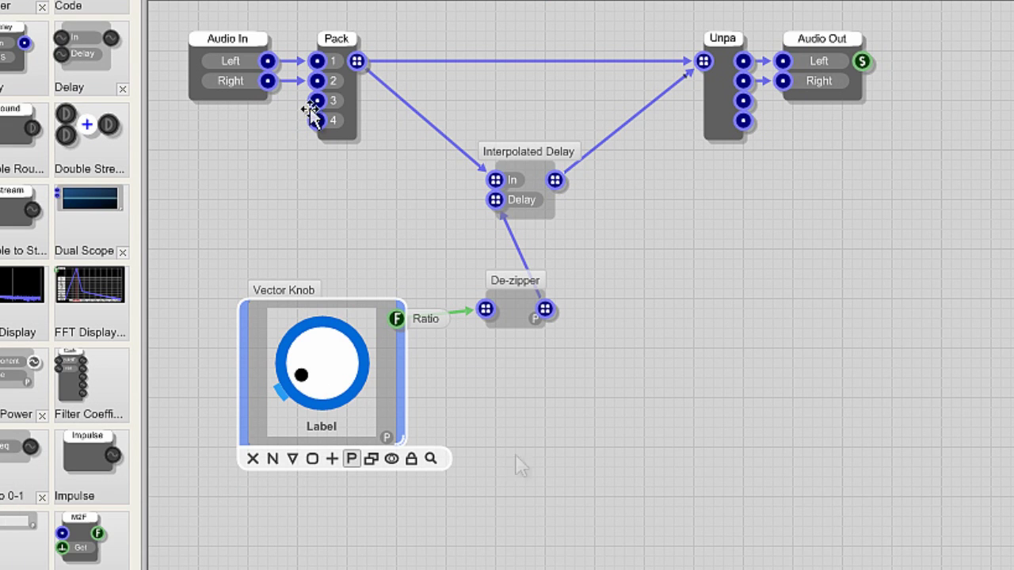
pyautogui.moveTo(351, 404)
pyautogui.mouseDown()
pyautogui.moveTo(343, 352)
pyautogui.moveTo(343, 394)
pyautogui.mouseUp()
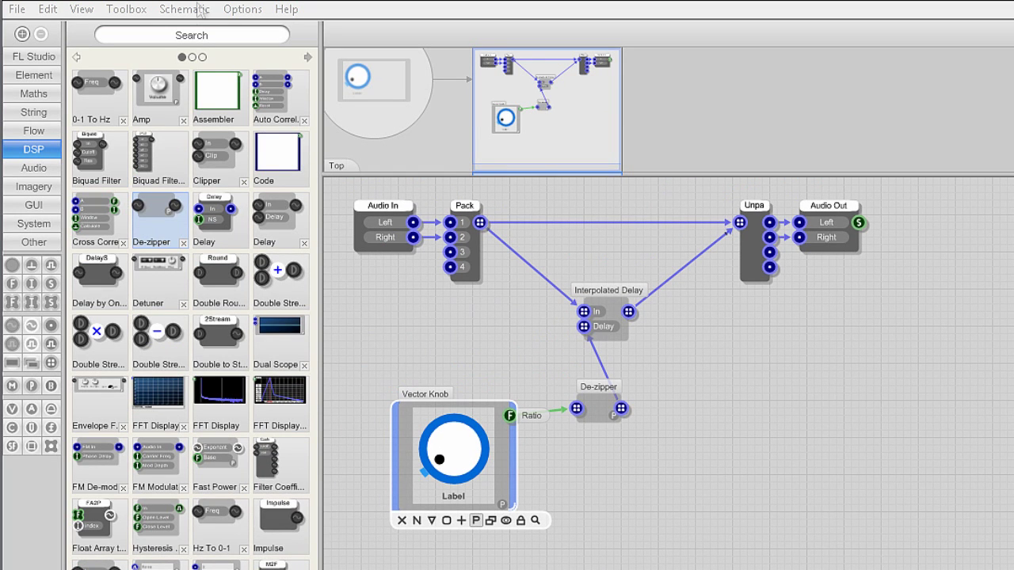
# Place a Stream Mult node and a second Vector Knob on the schematic.
pyautogui.click(192, 57)
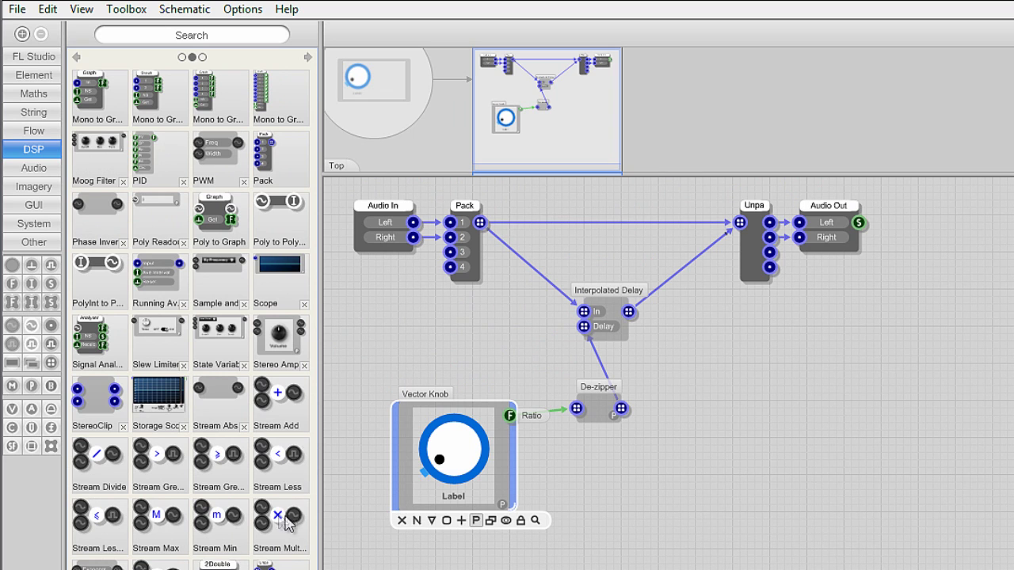
pyautogui.moveTo(279, 523); pyautogui.dragTo(771, 393)
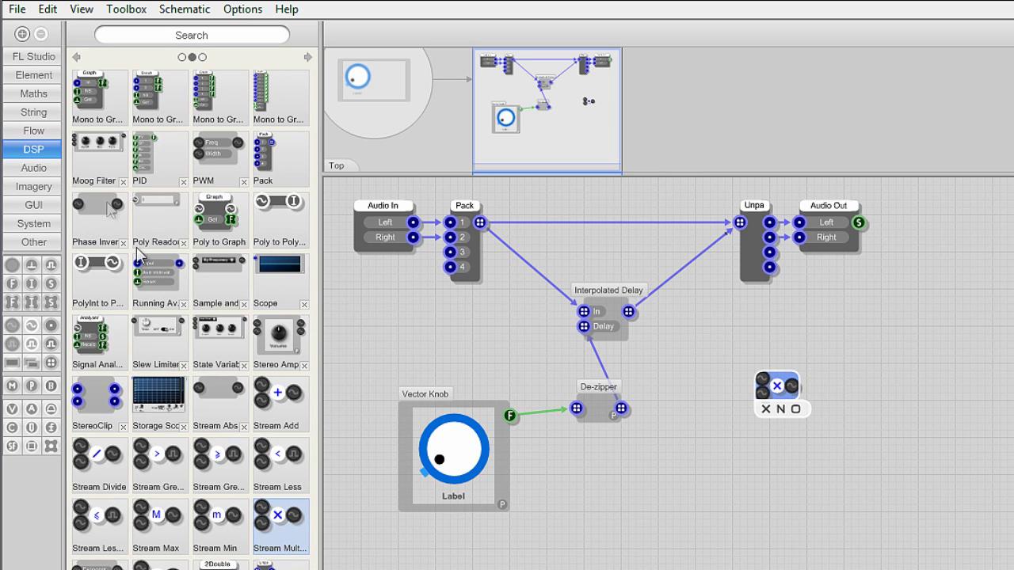
pyautogui.click(46, 204)
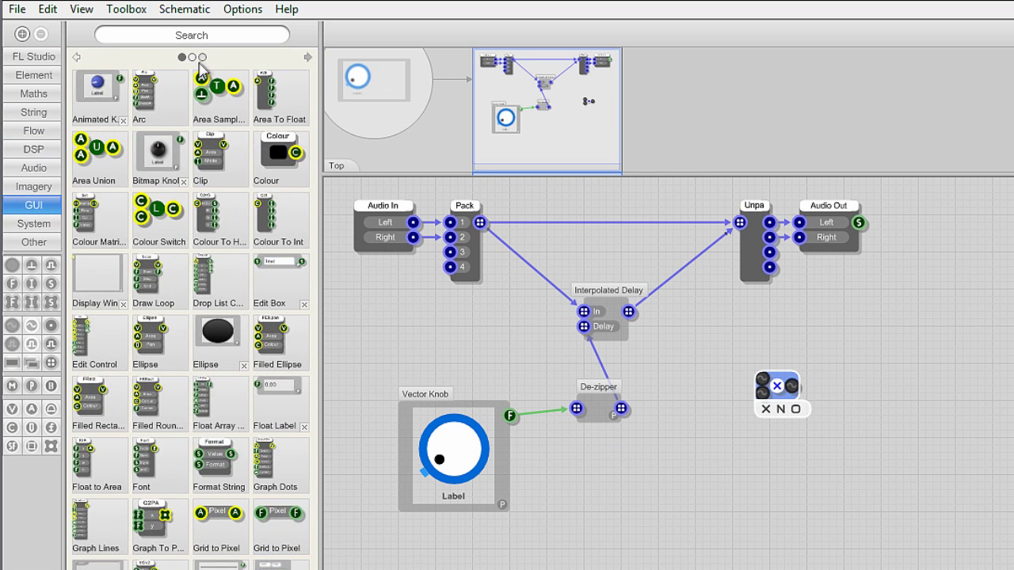
pyautogui.click(202, 57)
pyautogui.moveTo(157, 213); pyautogui.dragTo(757, 499)
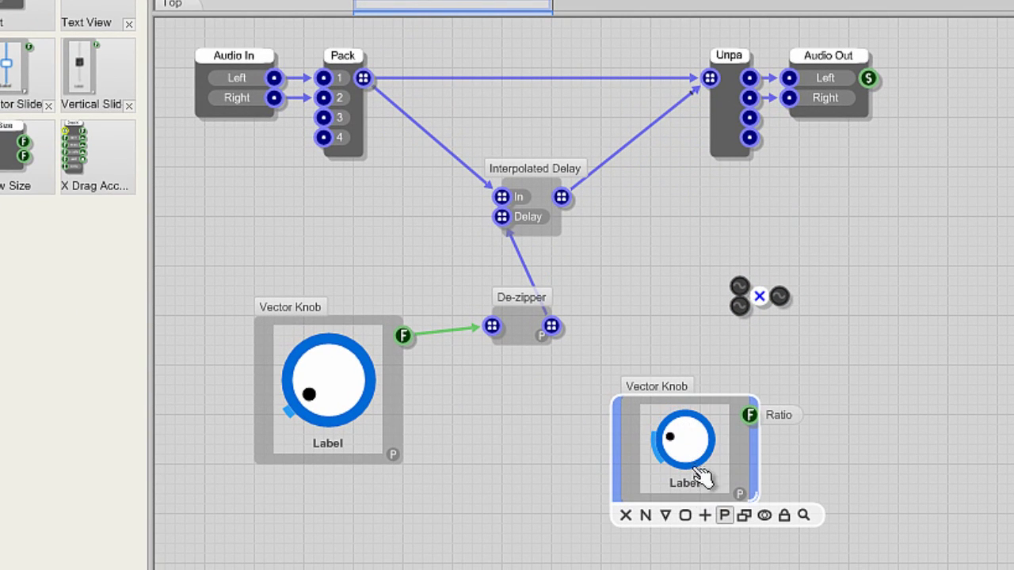
# Multiply the delay output by the new knob, loop it back into the delay, and set the knob.
pyautogui.moveTo(749, 414); pyautogui.dragTo(742, 312)
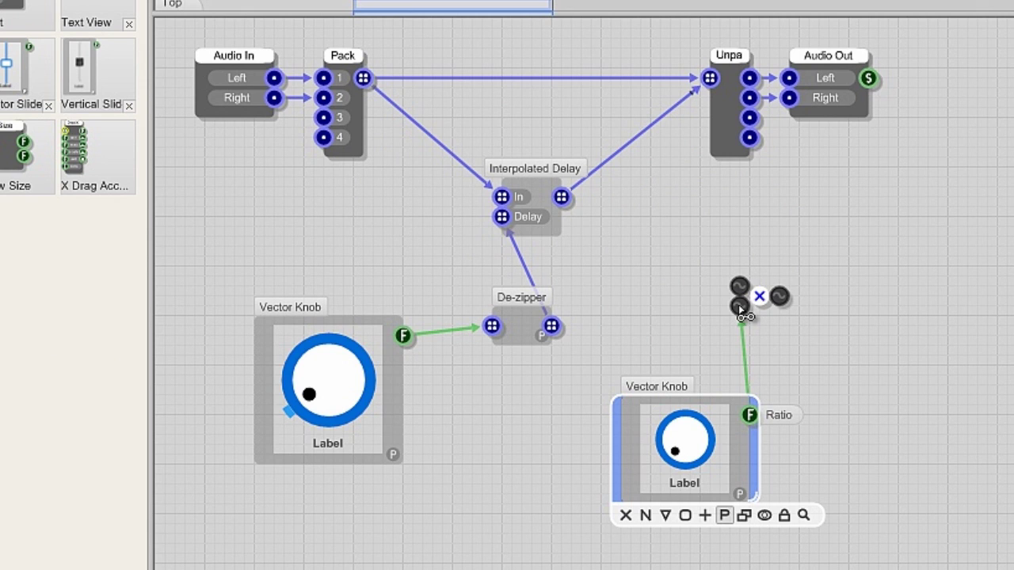
pyautogui.moveTo(561, 198); pyautogui.dragTo(699, 317)
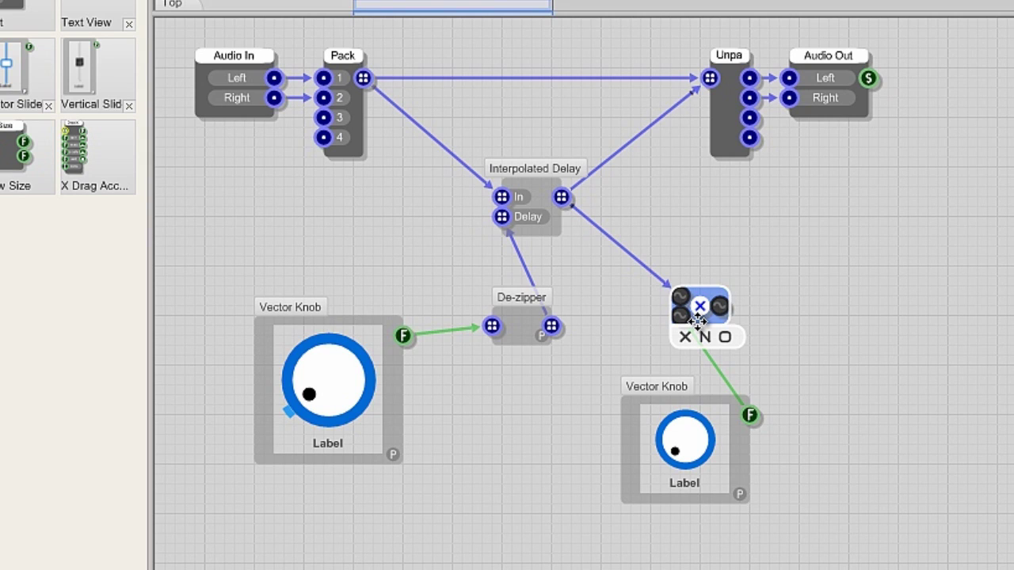
pyautogui.moveTo(722, 310); pyautogui.dragTo(510, 211)
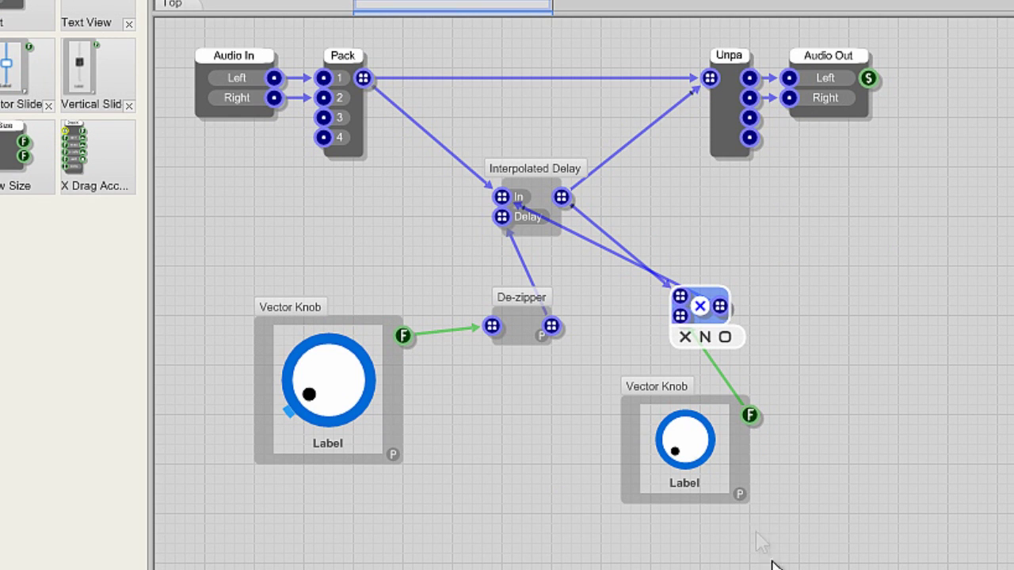
pyautogui.moveTo(703, 451)
pyautogui.mouseDown()
pyautogui.moveTo(695, 385)
pyautogui.moveTo(692, 455)
pyautogui.mouseUp()
pyautogui.moveTo(317, 403)
pyautogui.mouseDown()
pyautogui.moveTo(333, 400)
pyautogui.moveTo(330, 358)
pyautogui.moveTo(331, 411)
pyautogui.moveTo(321, 369)
pyautogui.moveTo(317, 407)
pyautogui.moveTo(326, 392)
pyautogui.mouseUp()
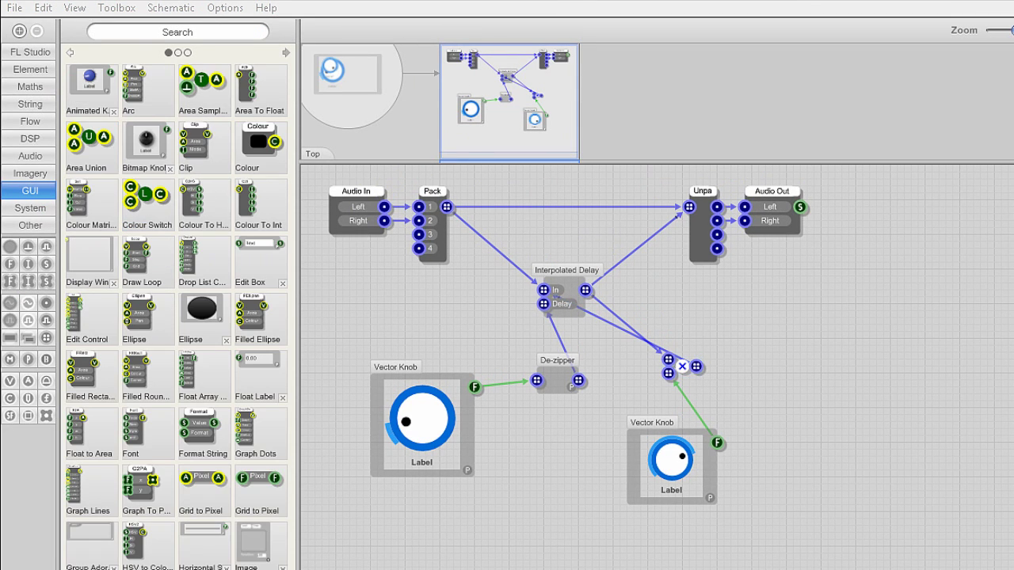
# Insert a Moog Filter between the multiply output and the Interpolated Delay's In.
pyautogui.click(38, 143)
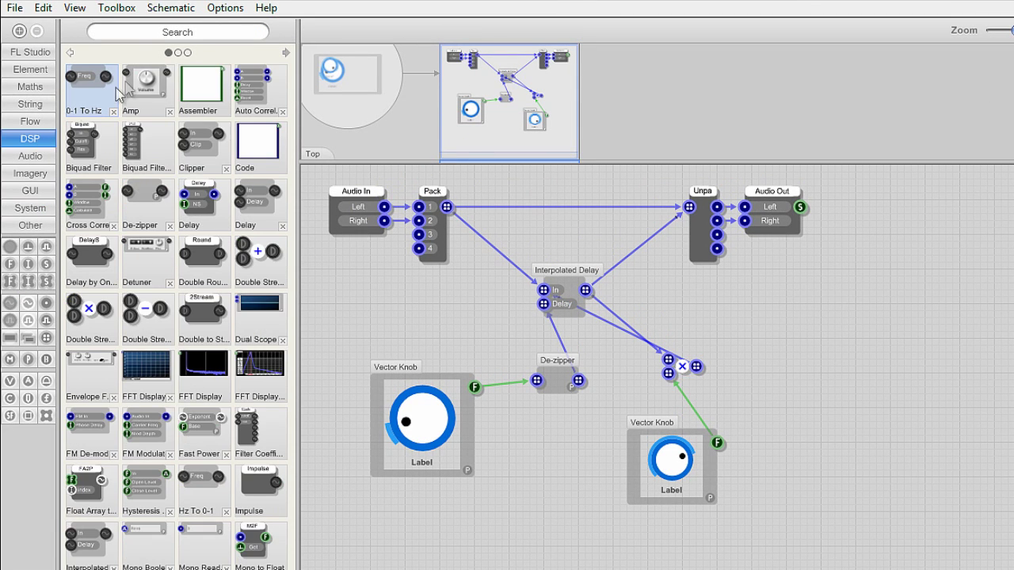
pyautogui.click(178, 52)
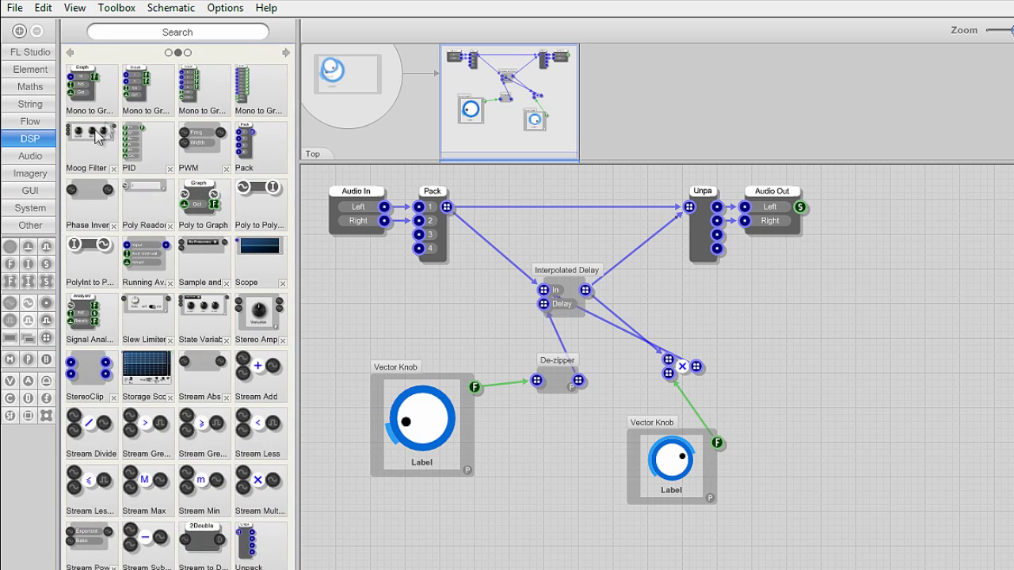
pyautogui.moveTo(97, 135); pyautogui.dragTo(781, 341)
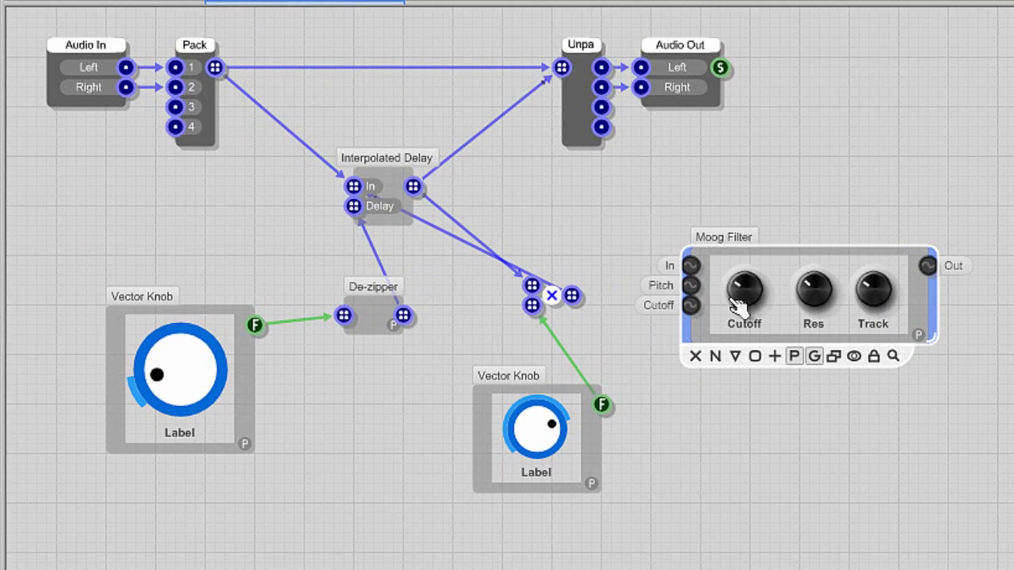
pyautogui.moveTo(736, 305); pyautogui.dragTo(750, 256)
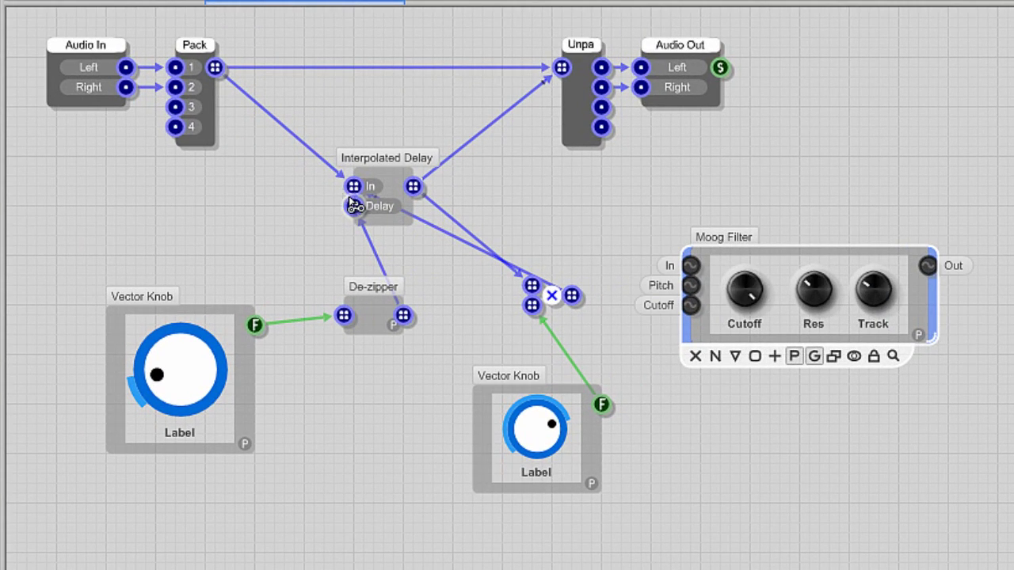
pyautogui.moveTo(352, 205); pyautogui.dragTo(589, 233)
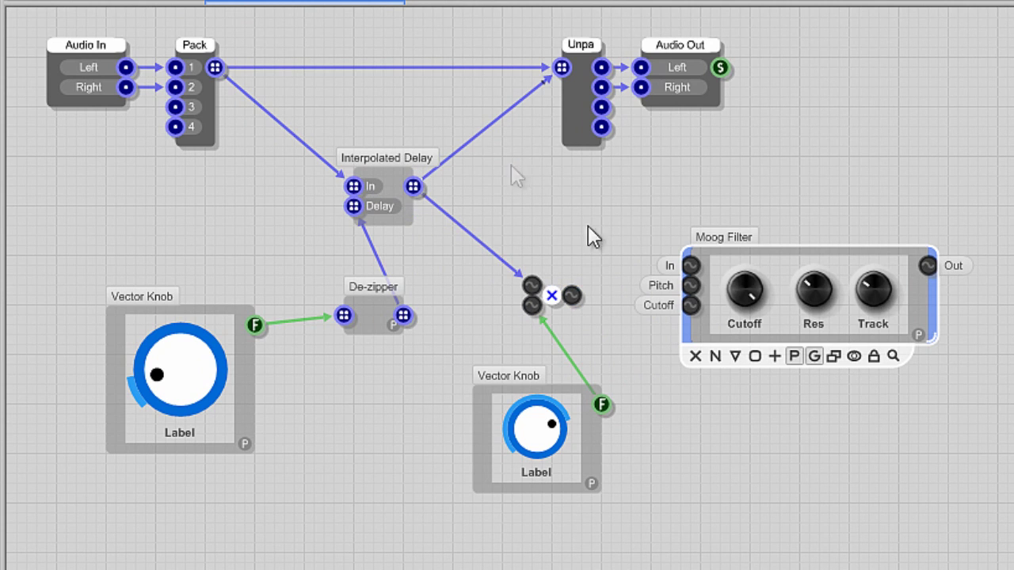
pyautogui.moveTo(572, 295); pyautogui.dragTo(692, 267)
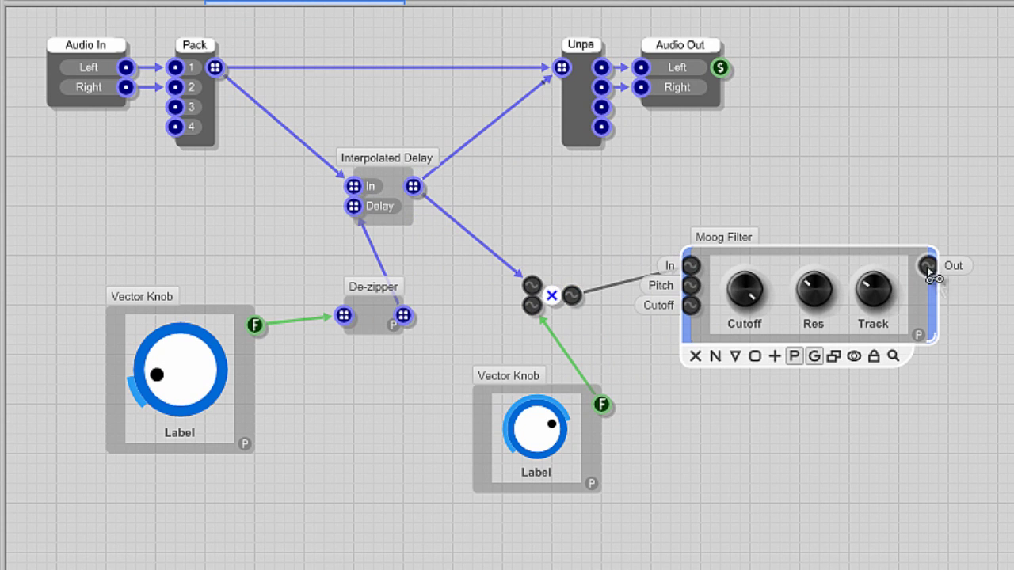
pyautogui.moveTo(937, 275); pyautogui.dragTo(358, 190)
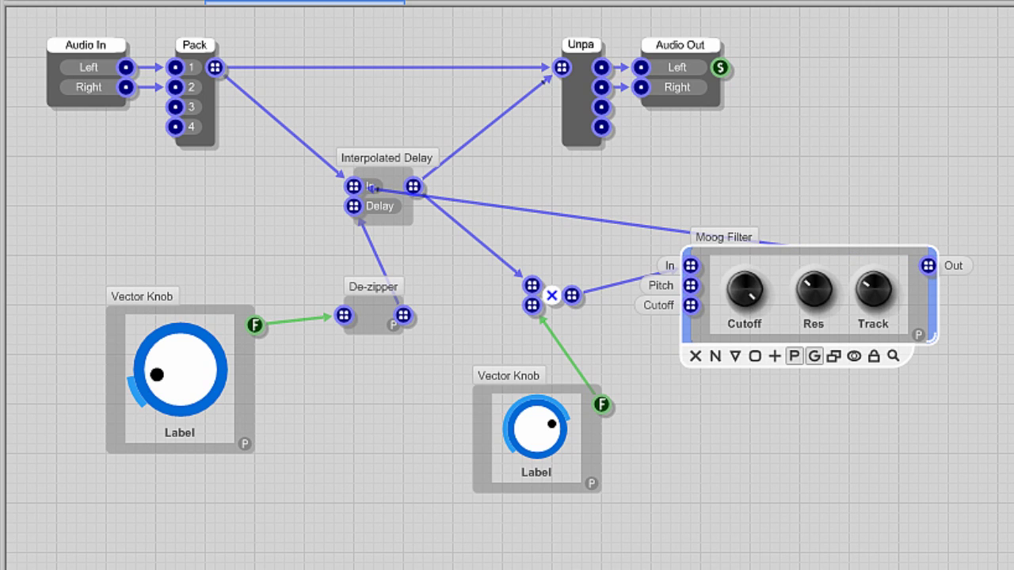
# Tune the filter's Cutoff and Res and try different Delay Time settings.
pyautogui.moveTo(756, 303); pyautogui.dragTo(761, 346)
pyautogui.moveTo(824, 299); pyautogui.dragTo(829, 253)
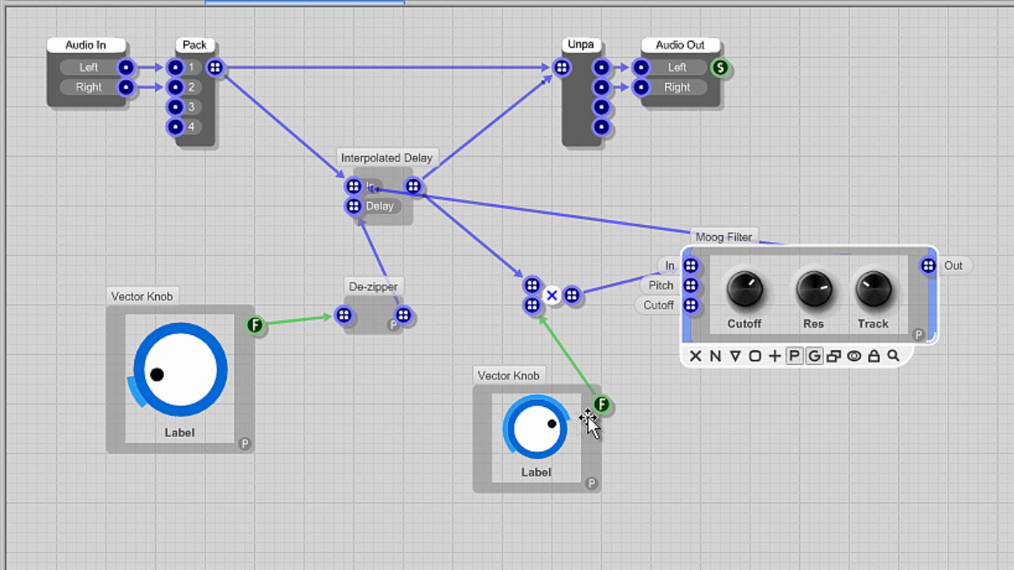
pyautogui.moveTo(220, 390)
pyautogui.mouseDown()
pyautogui.moveTo(209, 362)
pyautogui.moveTo(209, 391)
pyautogui.mouseUp()
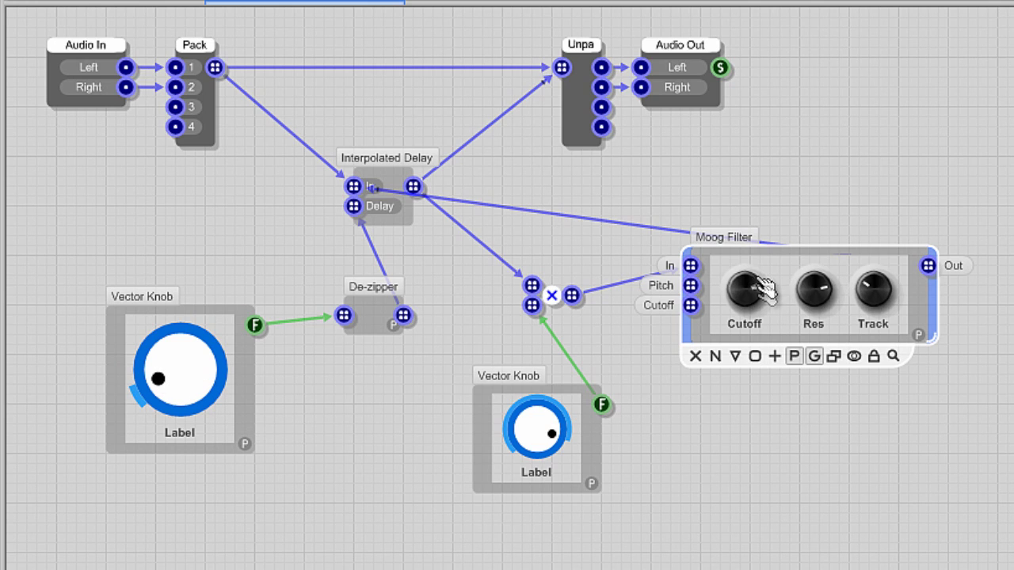
pyautogui.moveTo(758, 290); pyautogui.dragTo(761, 269)
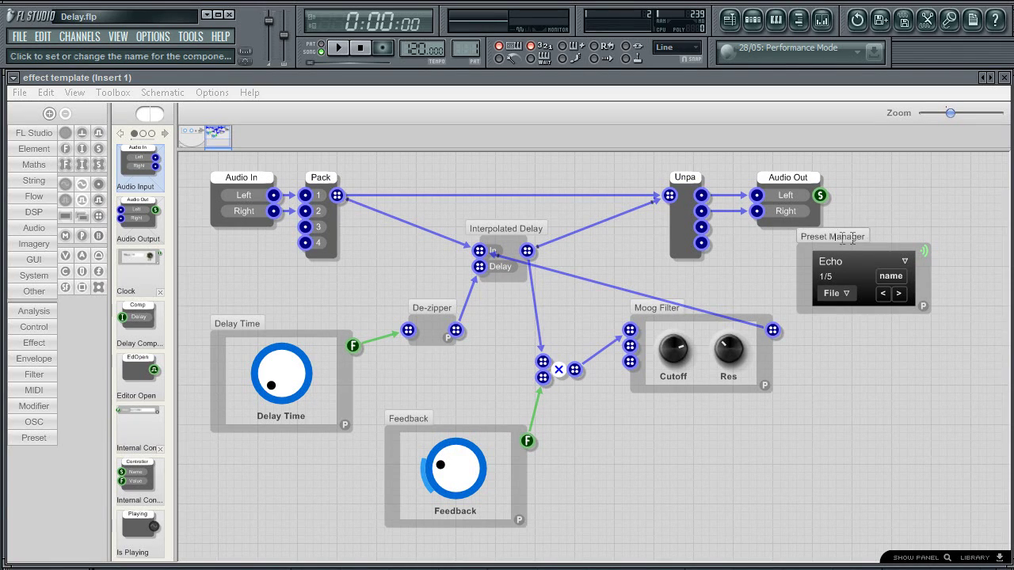
# Nudge the Preset Manager aside and enable Auto in the Delay Time knob's properties.
pyautogui.click(844, 238)
pyautogui.moveTo(844, 237); pyautogui.dragTo(869, 254)
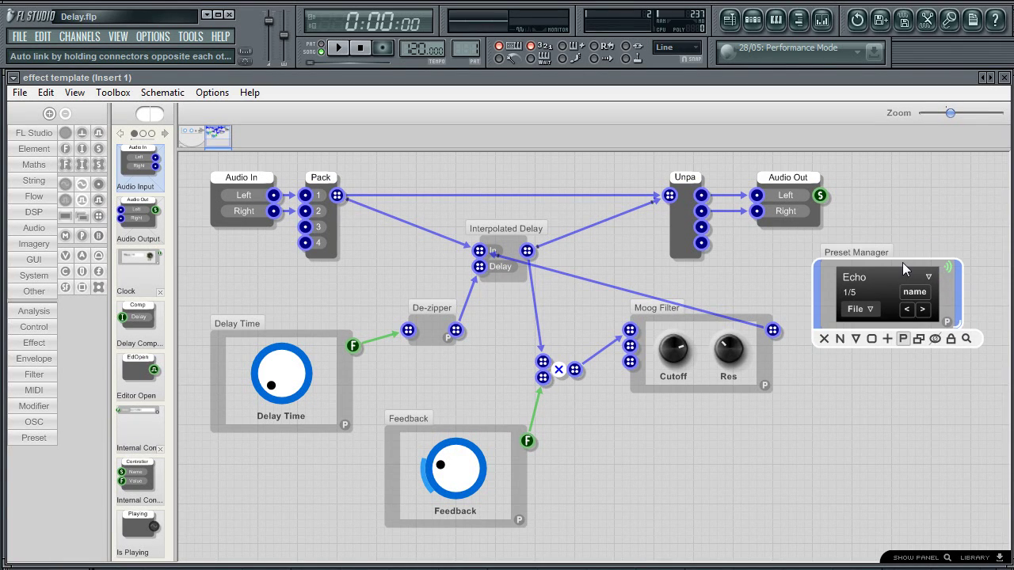
pyautogui.click(697, 388)
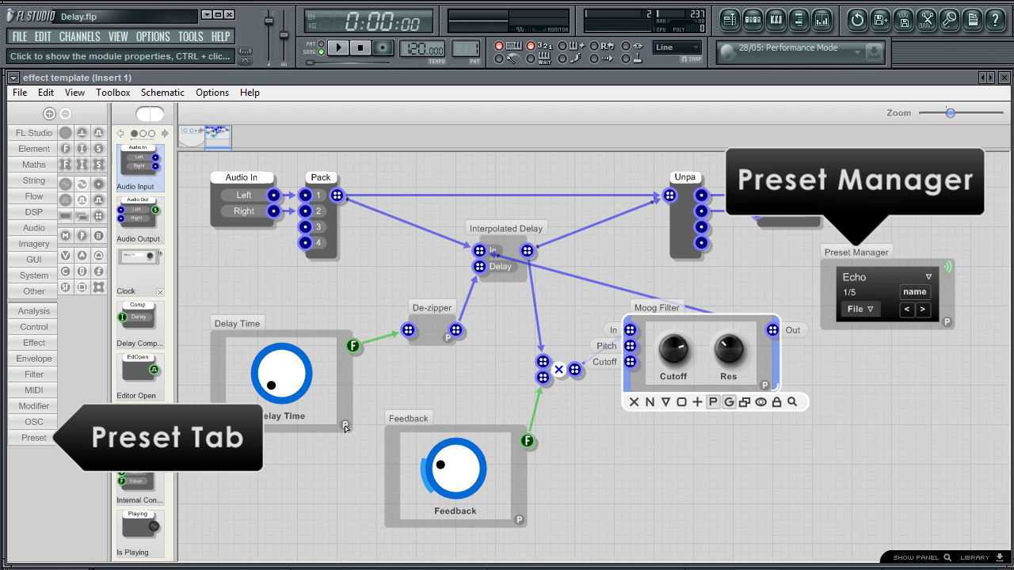
pyautogui.click(344, 426)
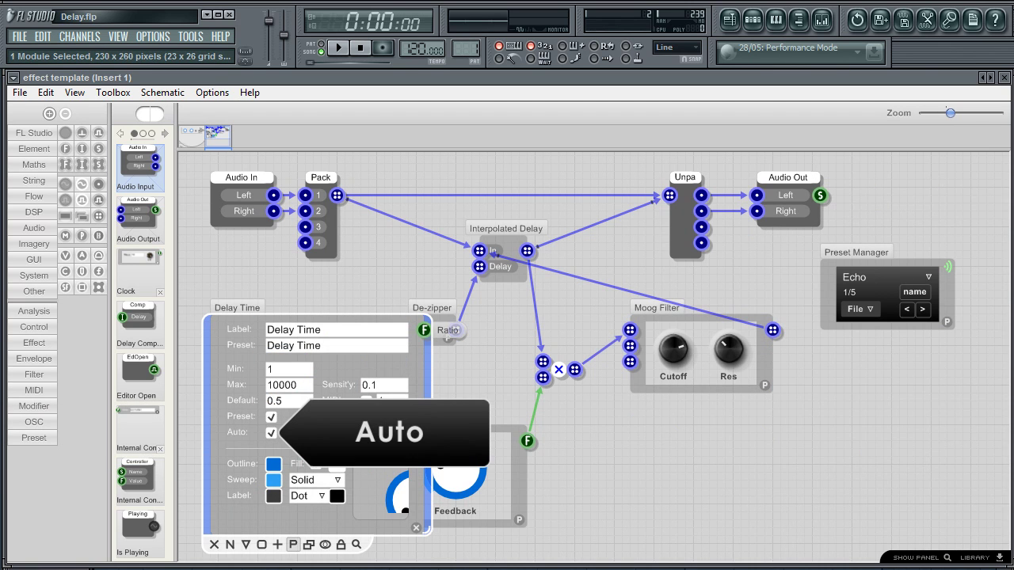
pyautogui.click(416, 528)
# Multilink Delay Time, Feedback and Cutoff and create automation clips for all three.
pyautogui.click(628, 59)
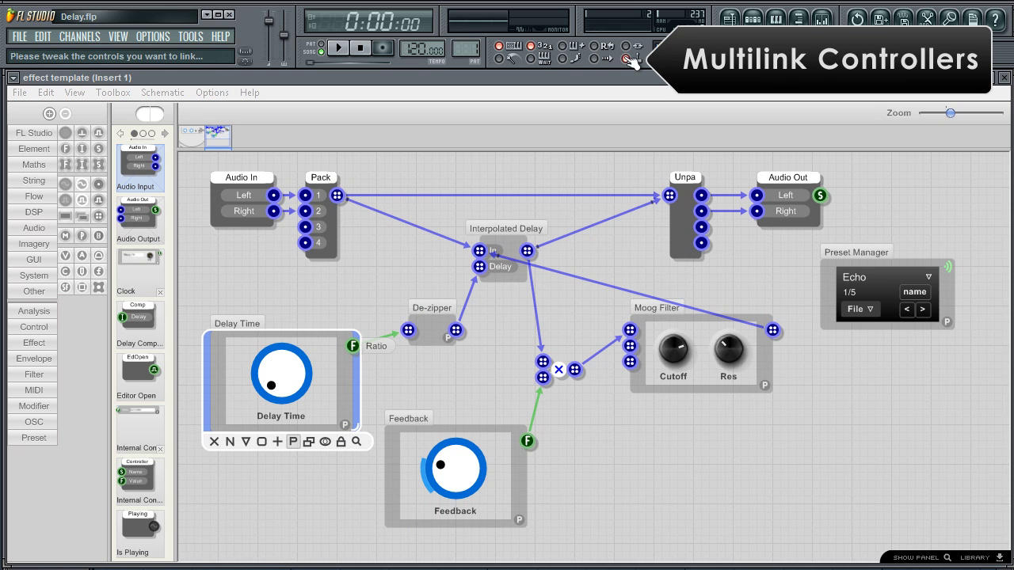
pyautogui.moveTo(286, 390); pyautogui.dragTo(287, 381)
pyautogui.moveTo(443, 475); pyautogui.dragTo(450, 472)
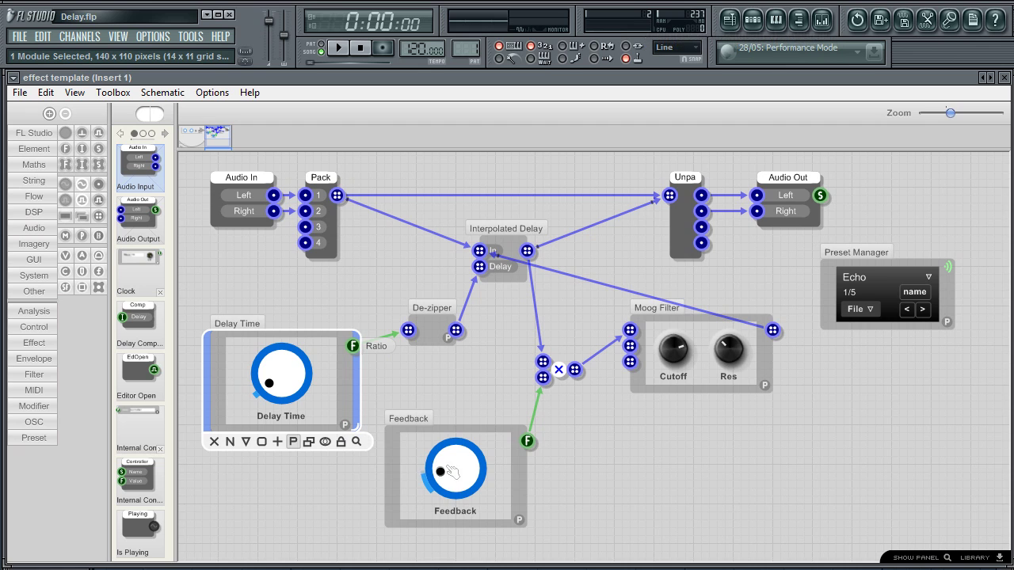
pyautogui.click(625, 59)
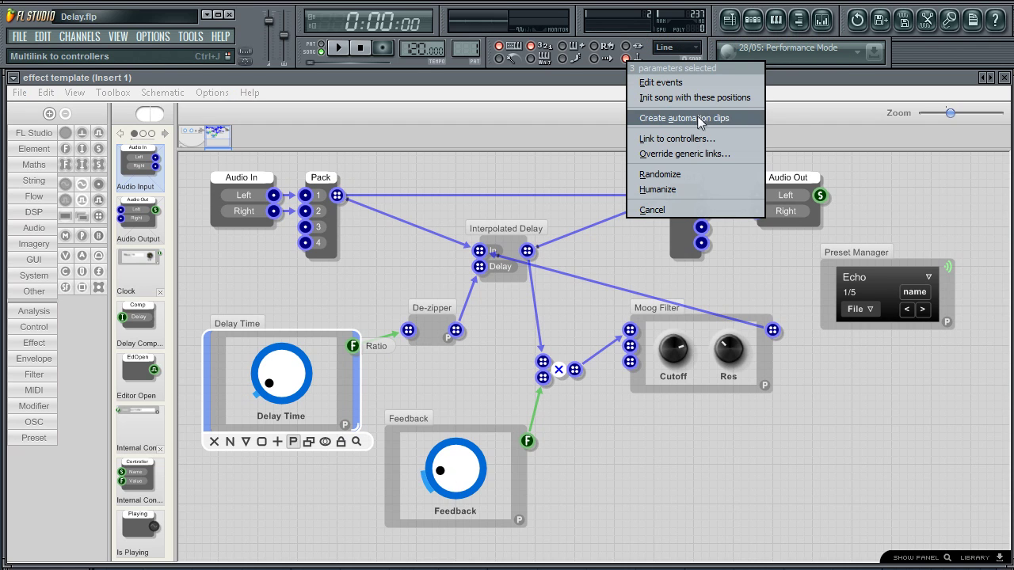
pyautogui.click(750, 120)
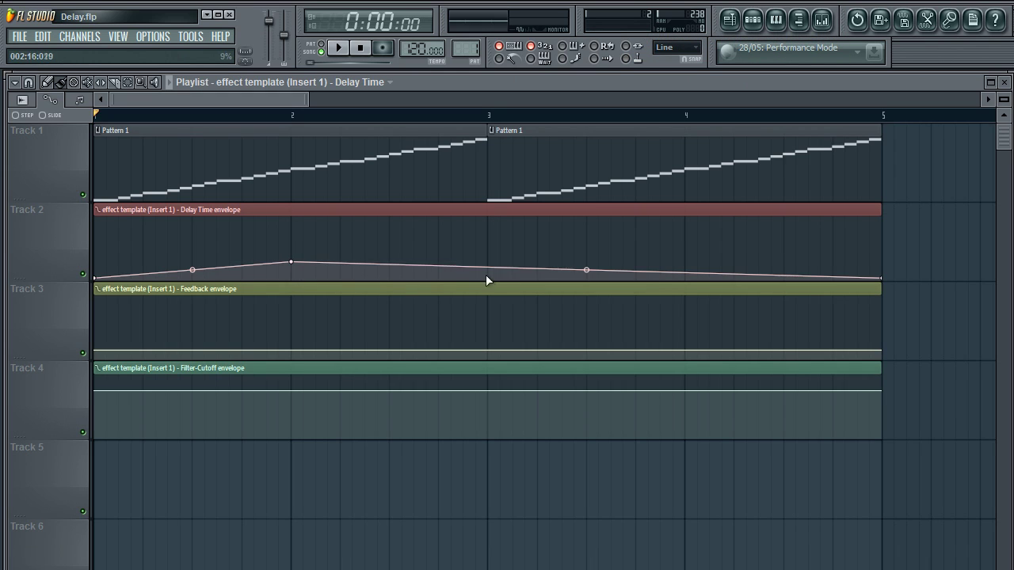
# Add two peaks to the Feedback automation envelope and play the song to hear them.
pyautogui.rightClick(275, 315)
pyautogui.rightClick(686, 314)
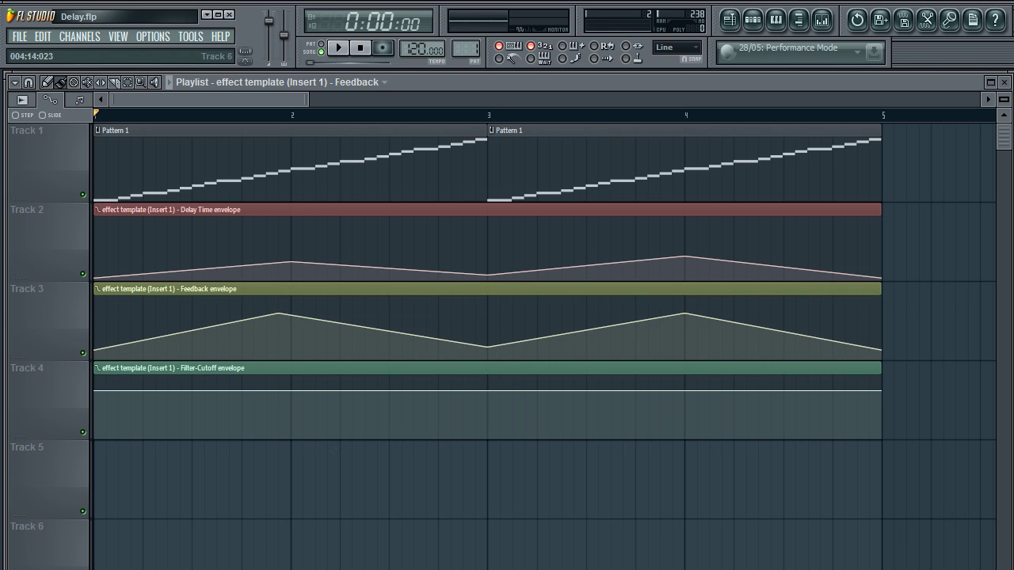
pyautogui.press('space')
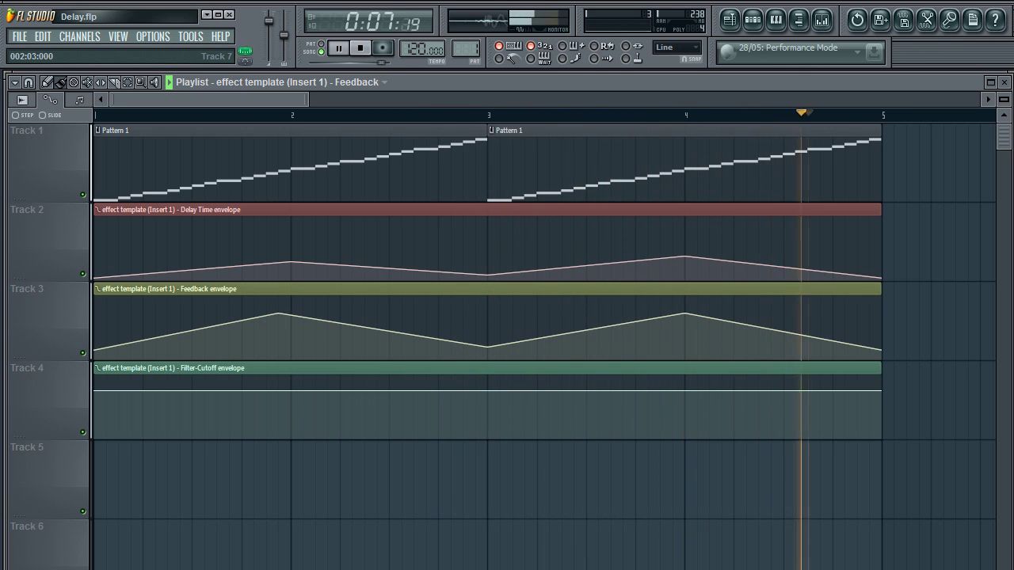
pyautogui.press('space')
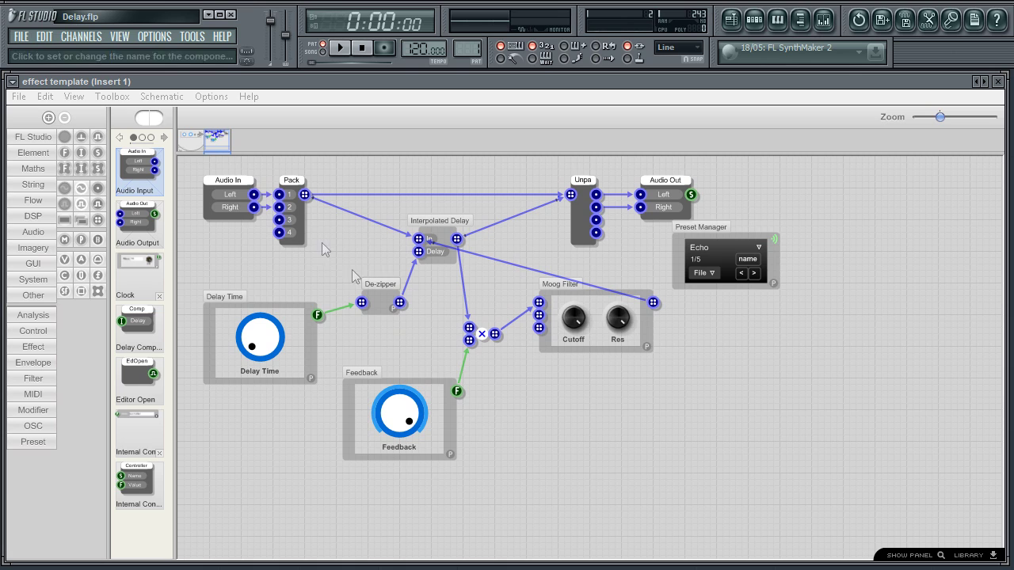
# Return to the top level and collapse SynthMaker to its front panel of four knobs.
pyautogui.click(192, 143)
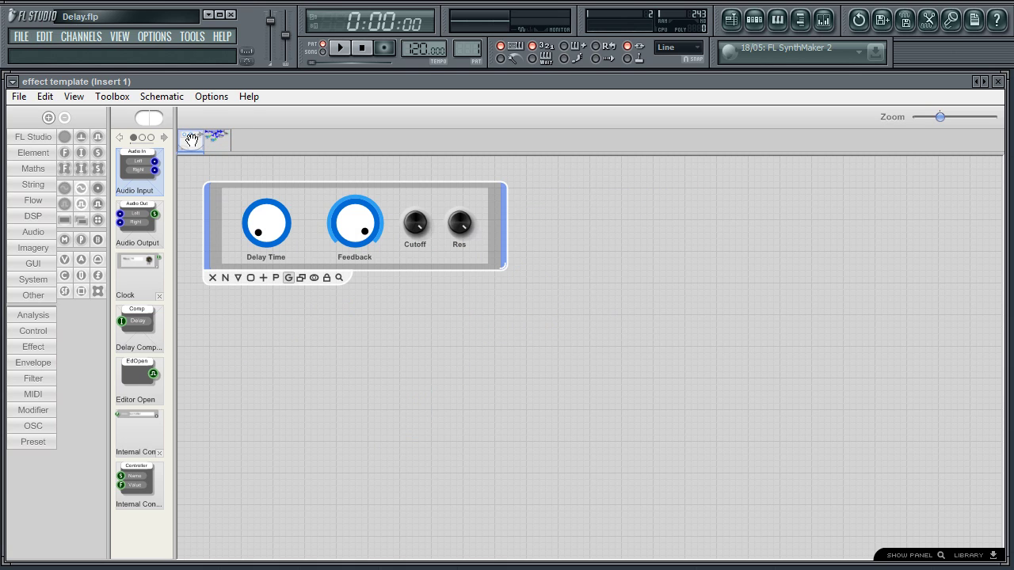
pyautogui.click(903, 555)
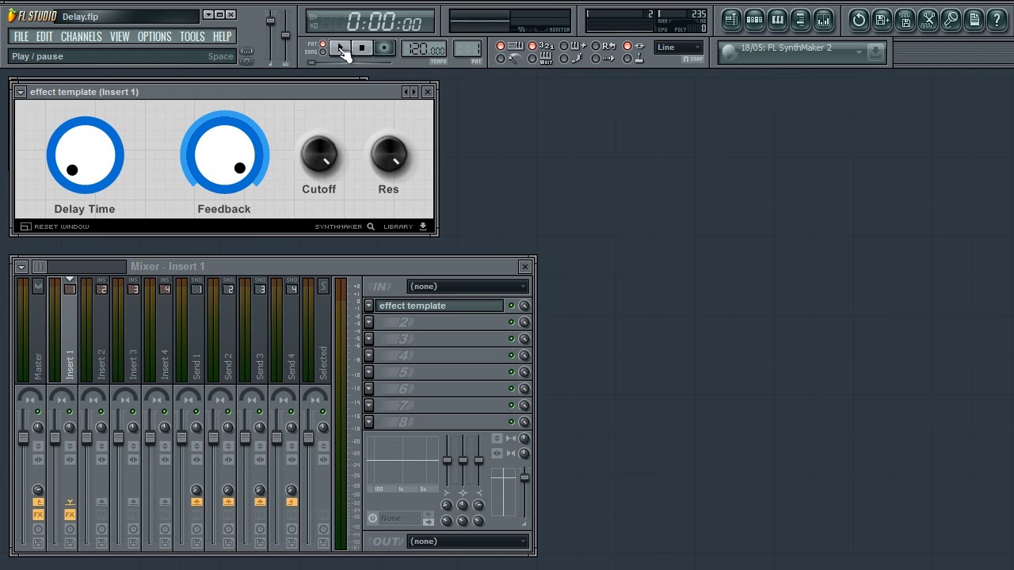
# Start song playback so audio runs through the automated echo delay on Insert 1.
pyautogui.click(343, 52)
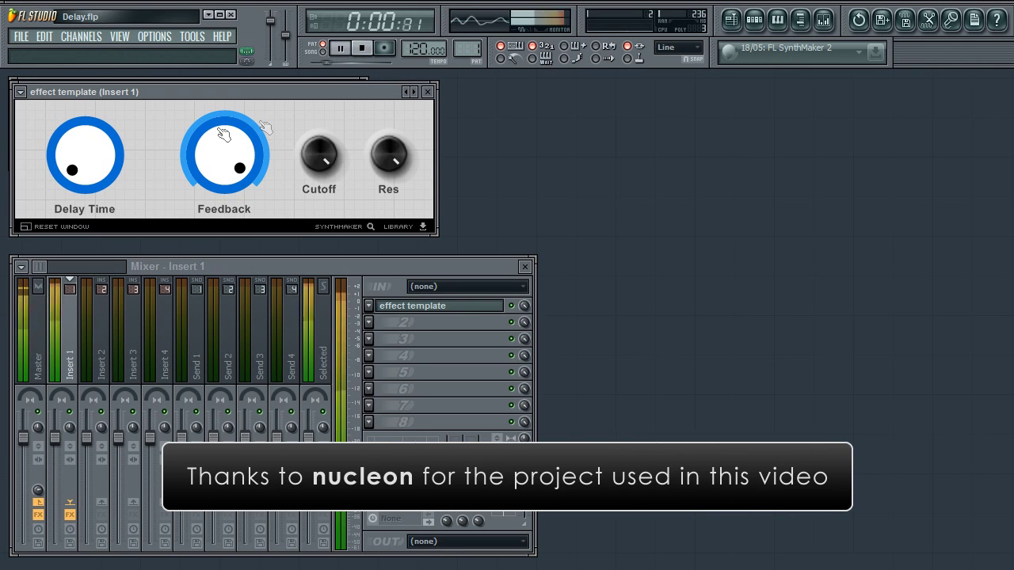